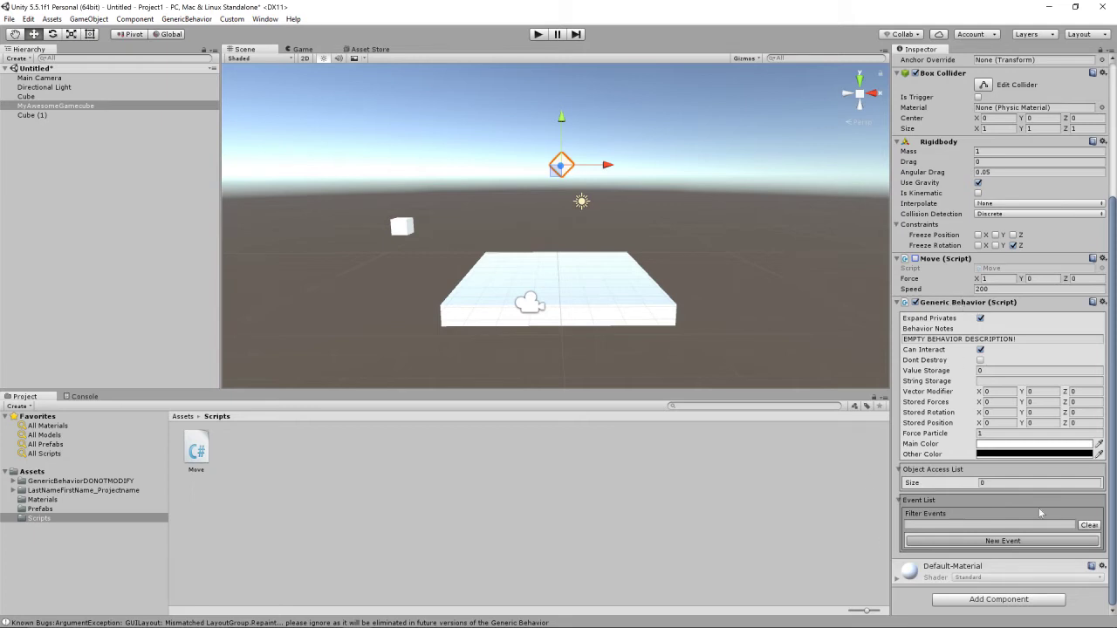
# Add a new event to the Generic Behavior event list of MyAwesomeGamecube and select its name for editing.
pyautogui.click(988, 541)
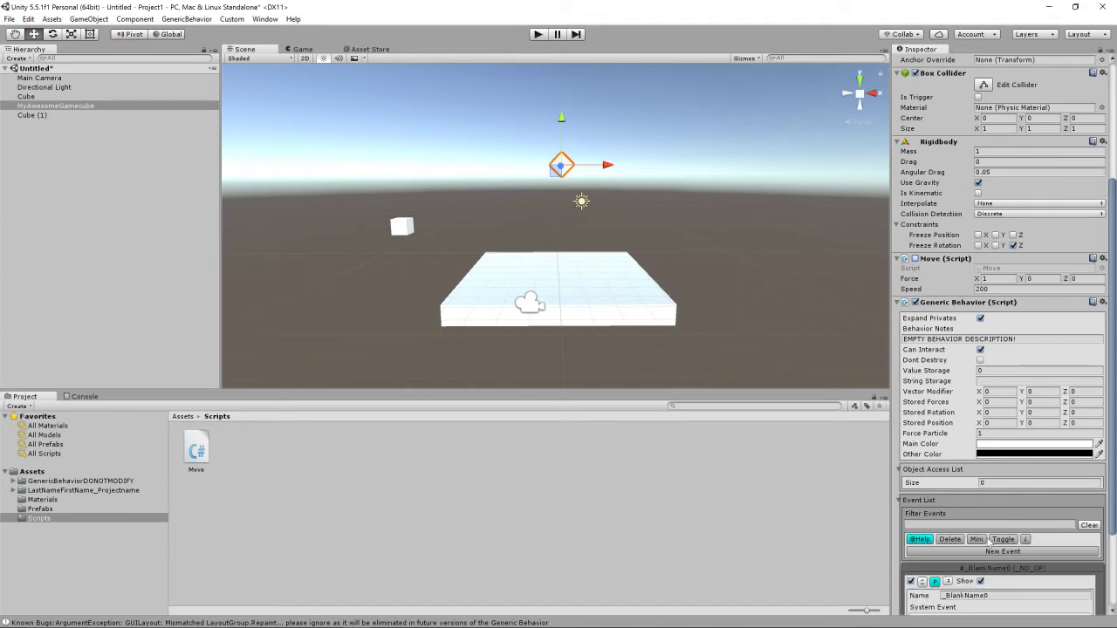
pyautogui.scroll(-3, 986, 523)
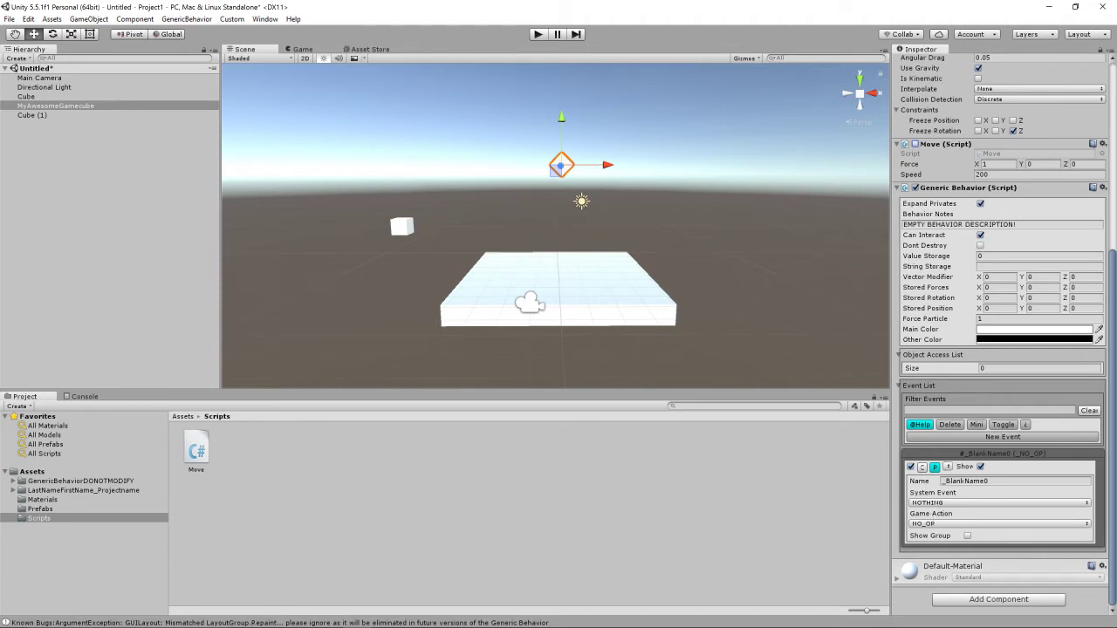
pyautogui.moveTo(989, 480); pyautogui.dragTo(941, 485)
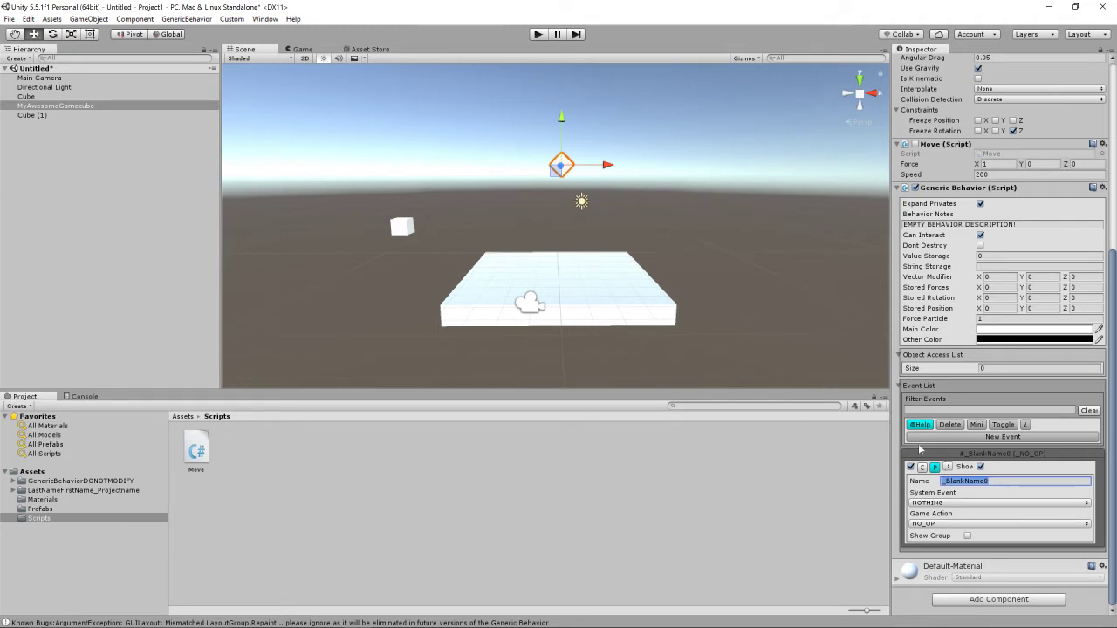
# Review the event's System Event options, examine the Start and Update methods of Move.cs in Visual Studio, and return to Unity.
pyautogui.click(939, 504)
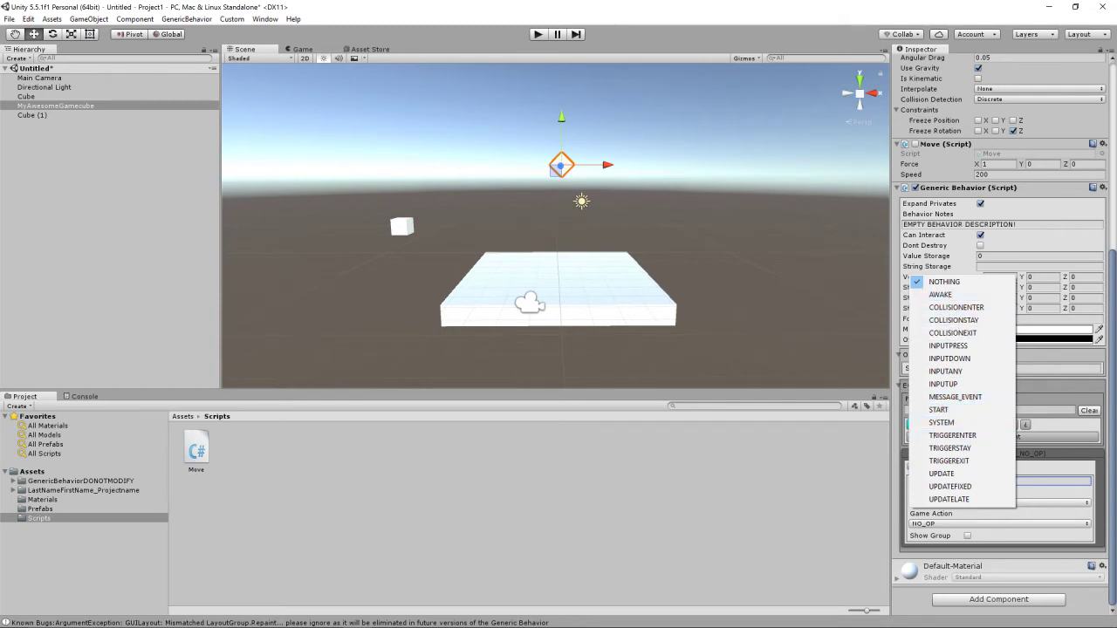
pyautogui.moveTo(548, 625)
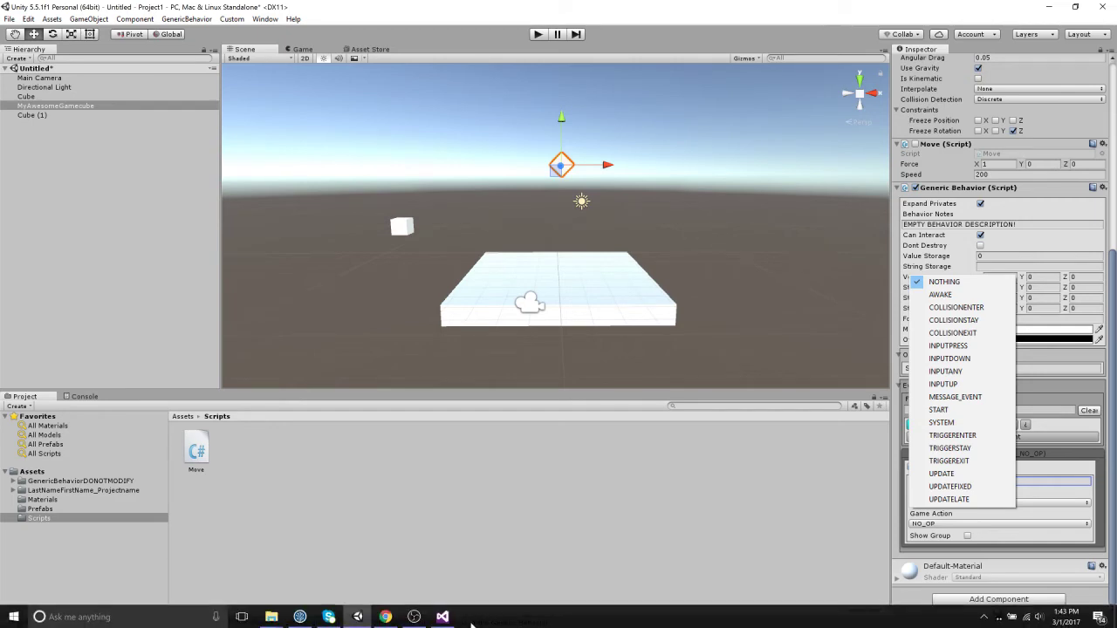
pyautogui.click(442, 616)
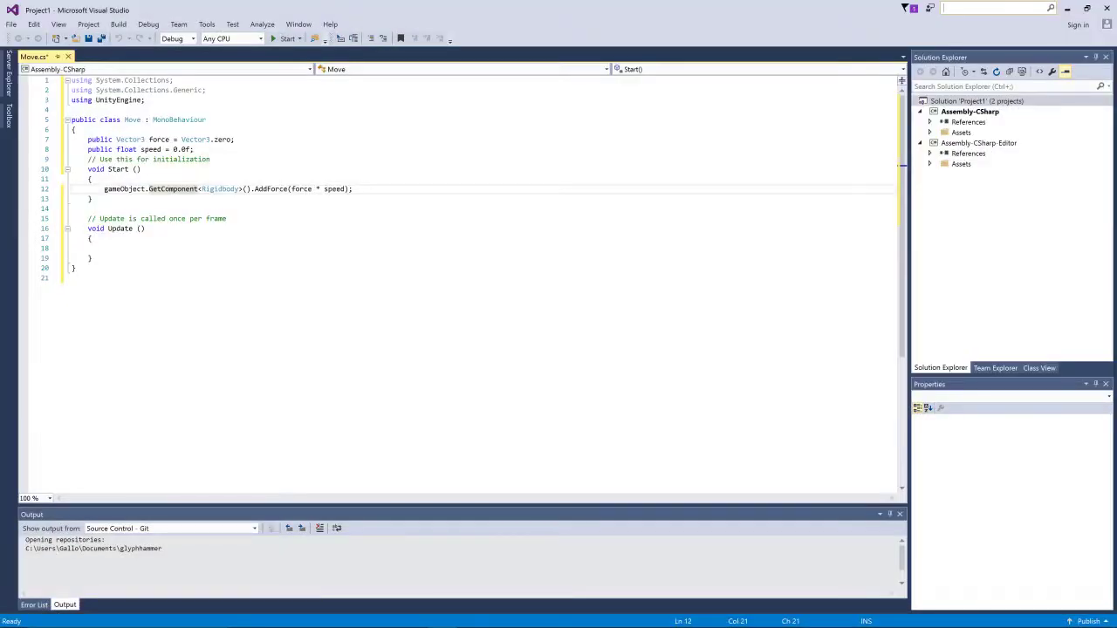
pyautogui.moveTo(88, 169); pyautogui.dragTo(93, 259)
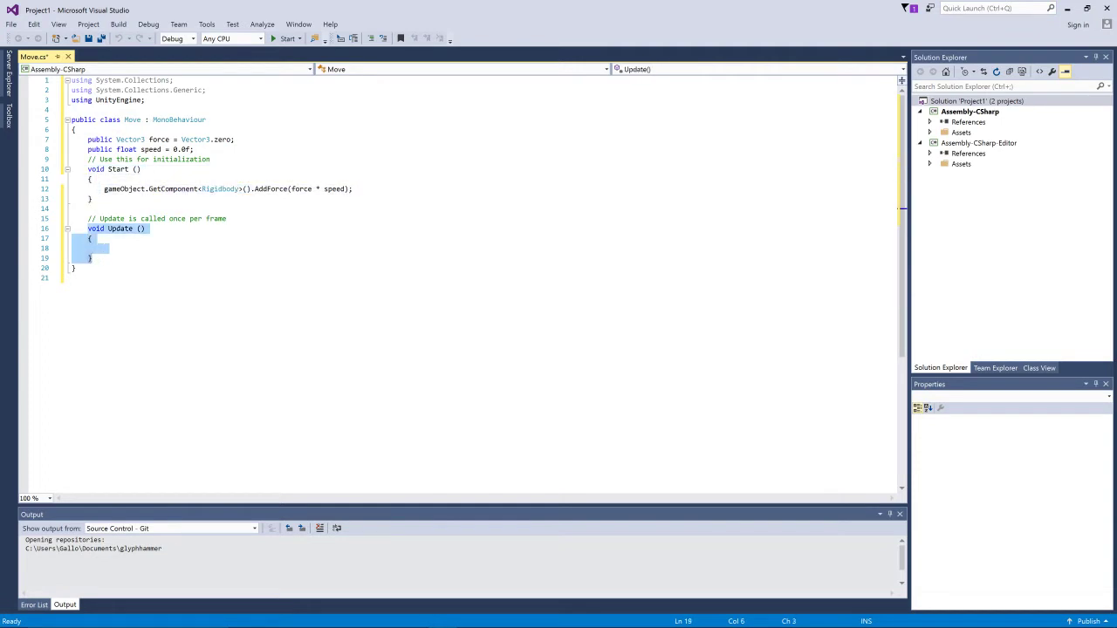
pyautogui.click(357, 617)
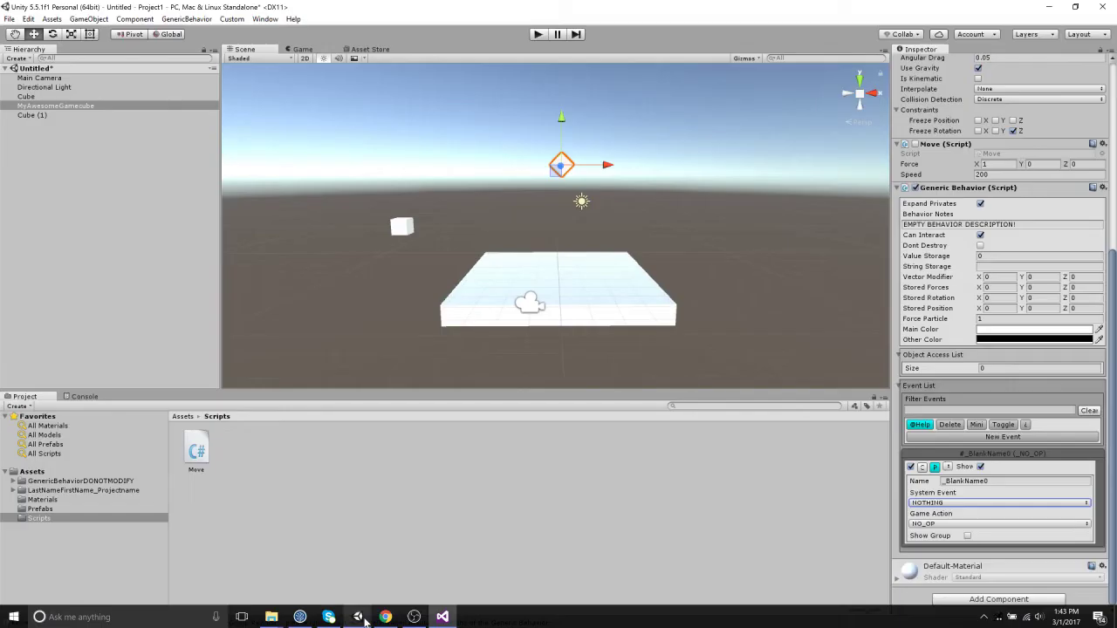
# Examine the System Event options alongside the cube's other components, such as the Box Collider and Rigidbody.
pyautogui.click(923, 504)
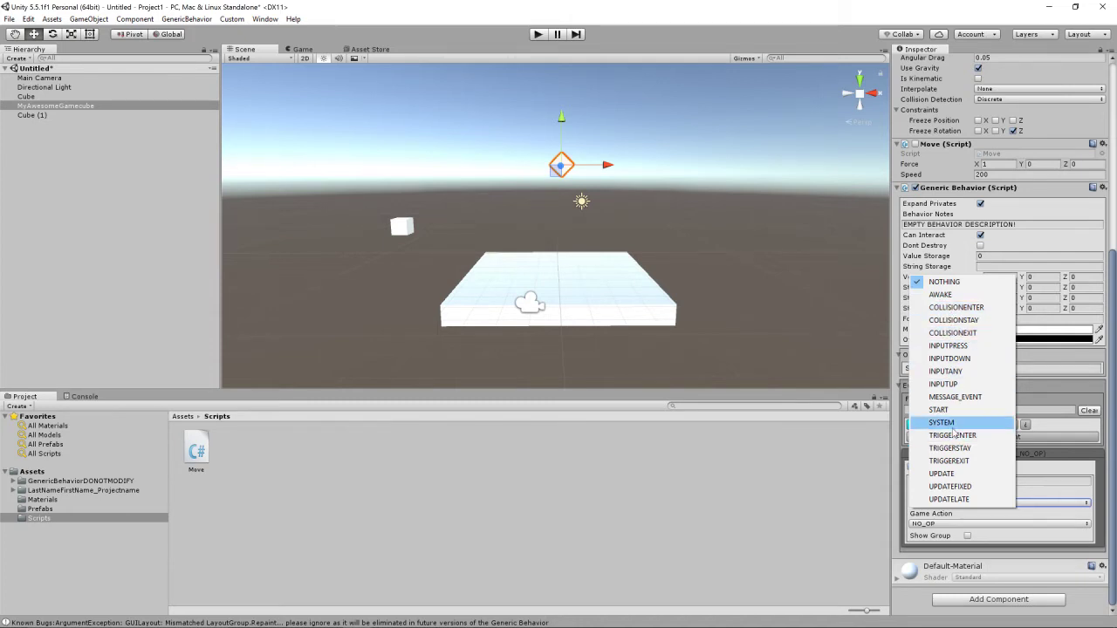
pyautogui.click(1111, 315)
pyautogui.moveTo(1112, 321); pyautogui.dragTo(1113, 122)
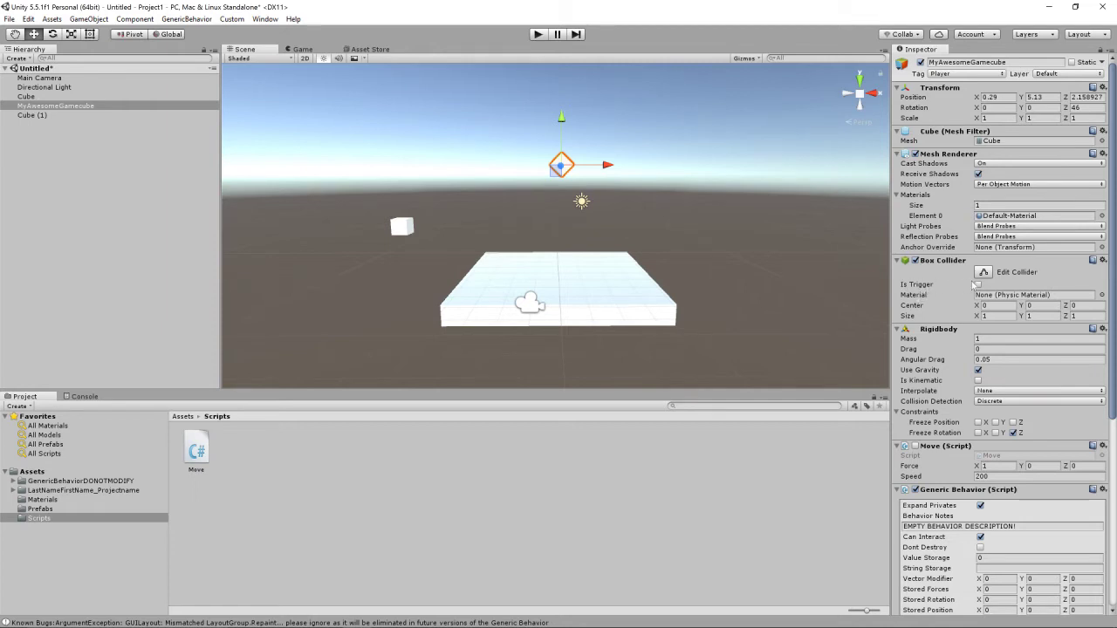
pyautogui.scroll(-8, 978, 393)
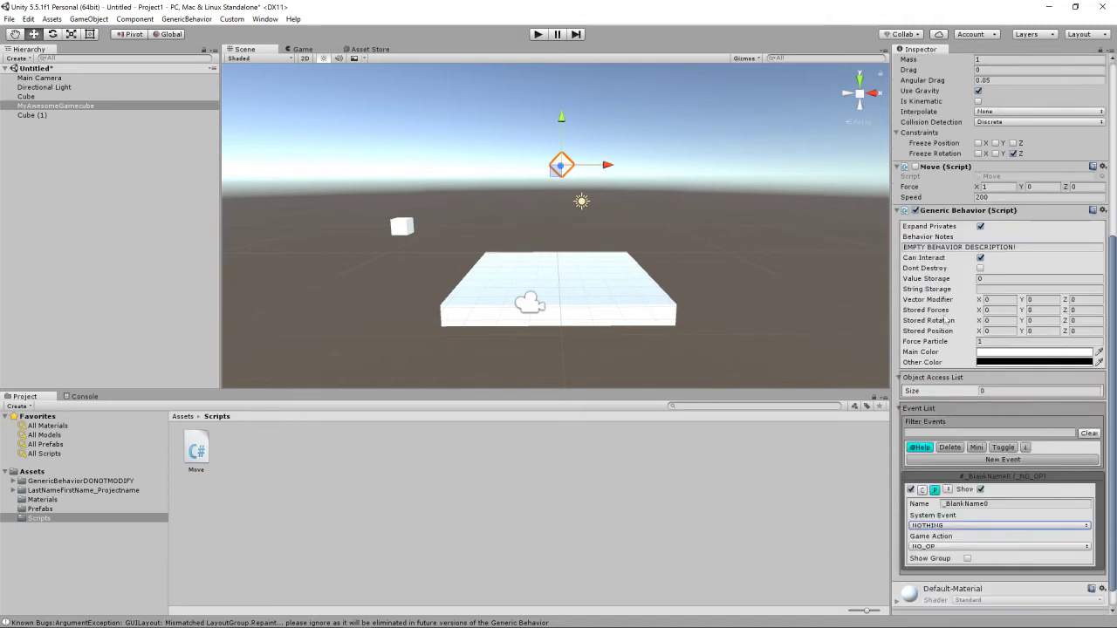
pyautogui.click(938, 503)
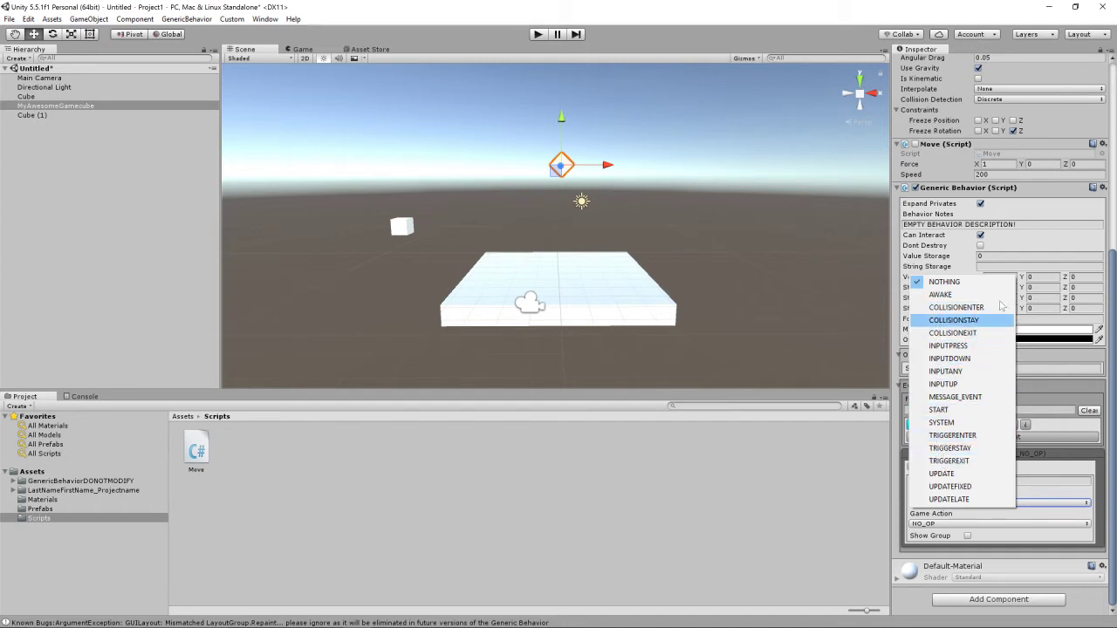
pyautogui.click(1114, 304)
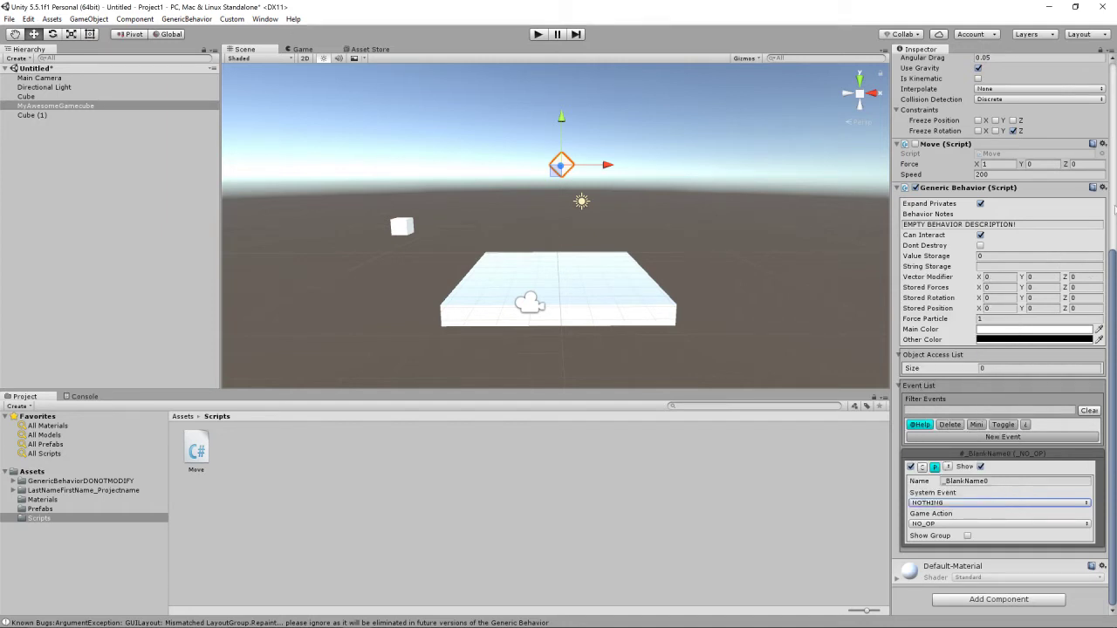
pyautogui.scroll(6, 1103, 278)
pyautogui.scroll(3, 1003, 334)
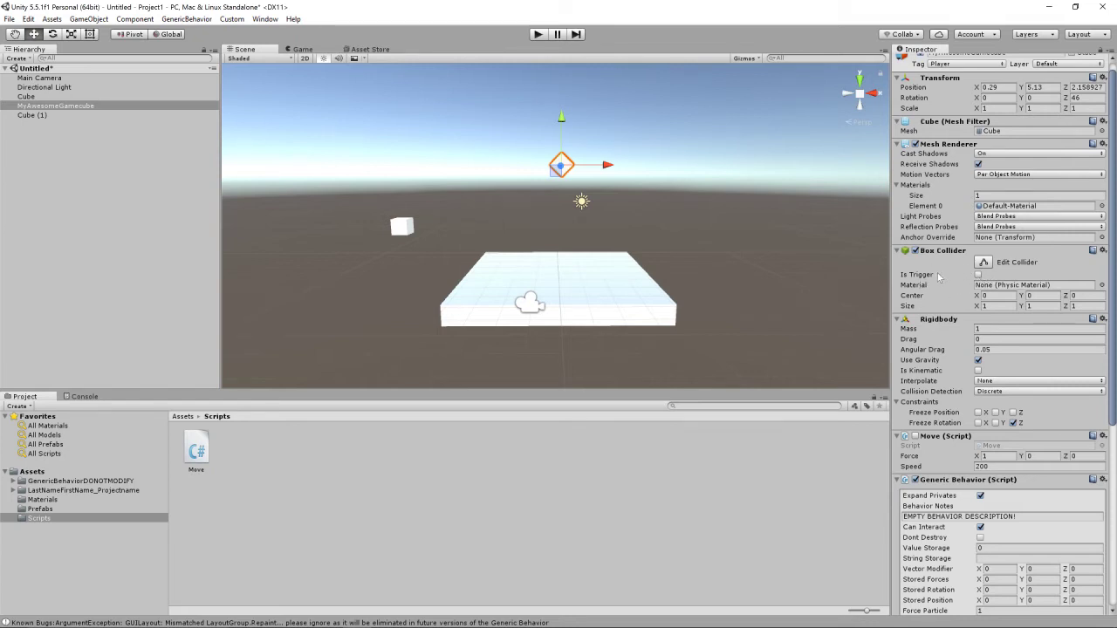
pyautogui.scroll(-10, 918, 281)
pyautogui.scroll(8, 957, 135)
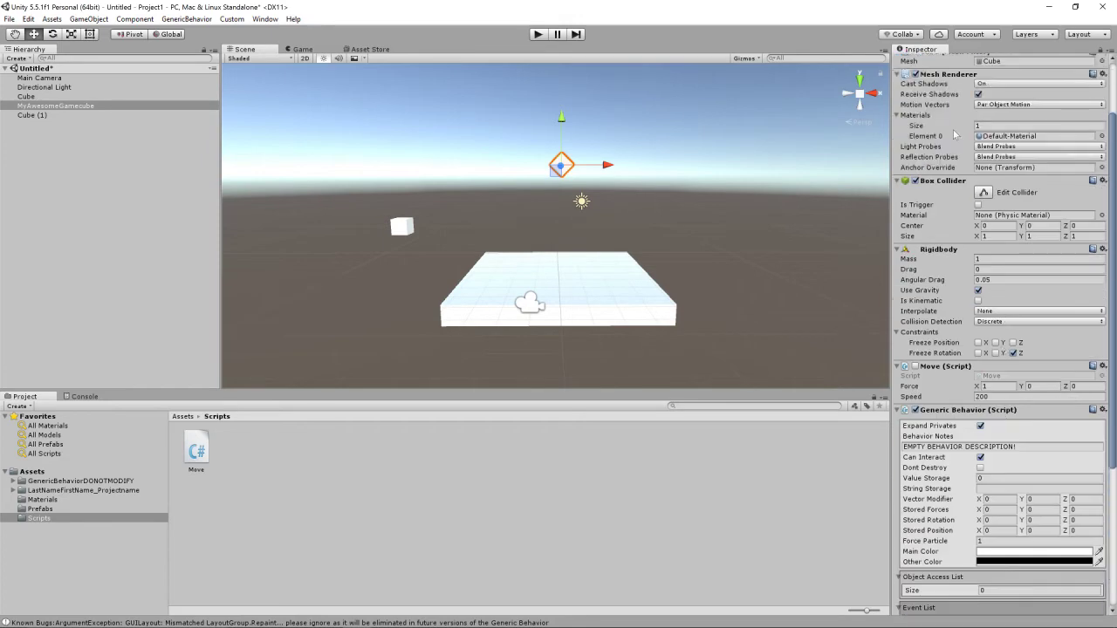
pyautogui.scroll(-10, 959, 218)
pyautogui.scroll(6, 957, 191)
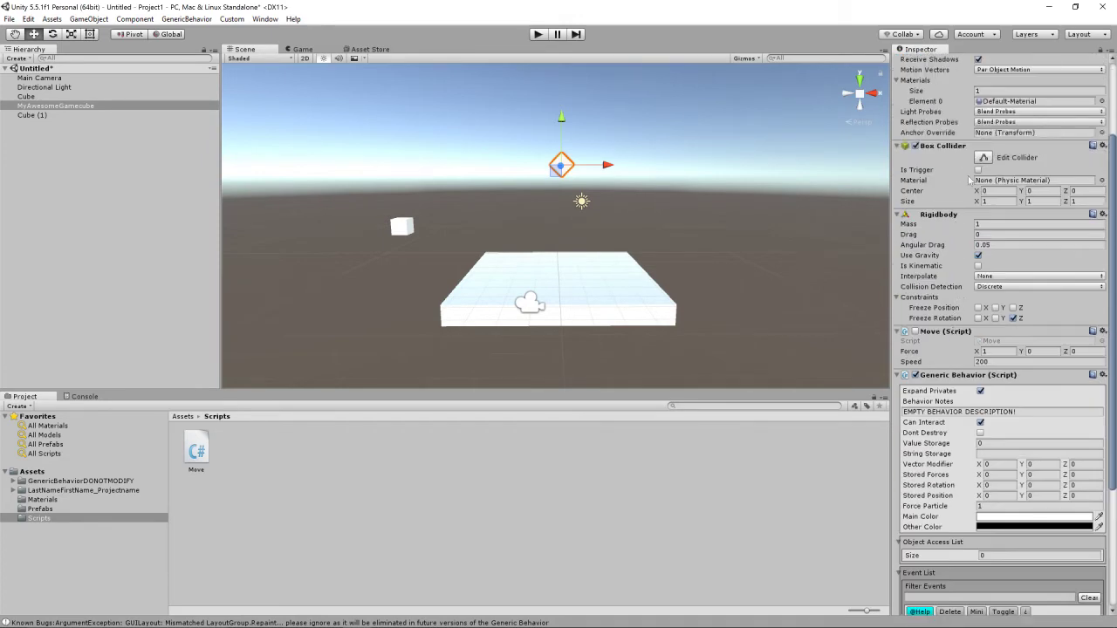
# Set the new event's System Event to UPDATELATE and review the other available system events.
pyautogui.scroll(-10, 1029, 330)
pyautogui.click(933, 511)
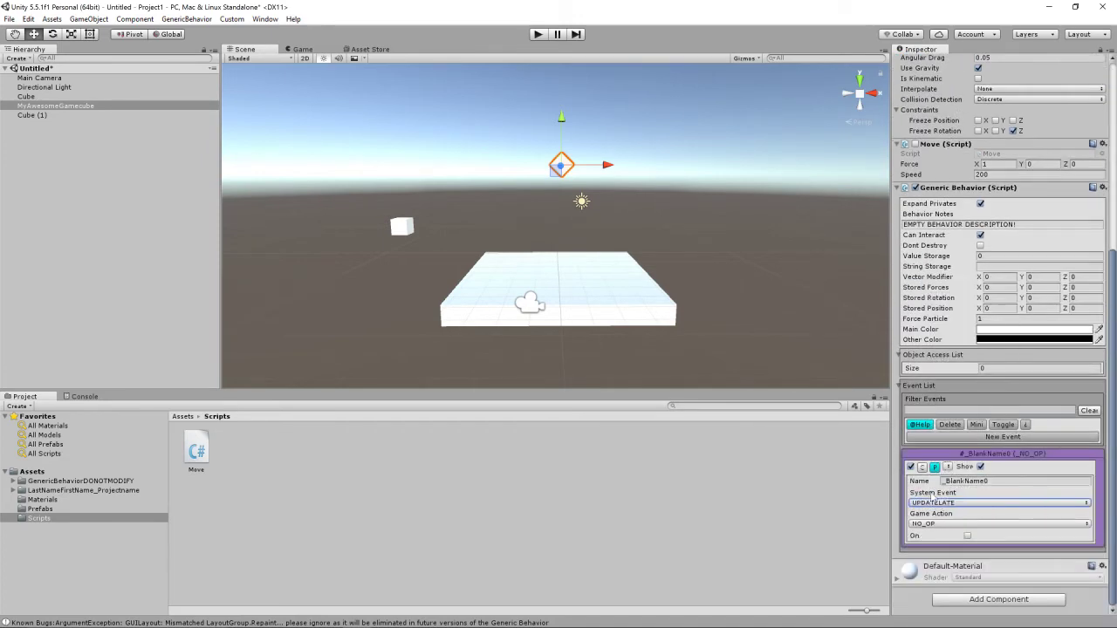
pyautogui.click(934, 503)
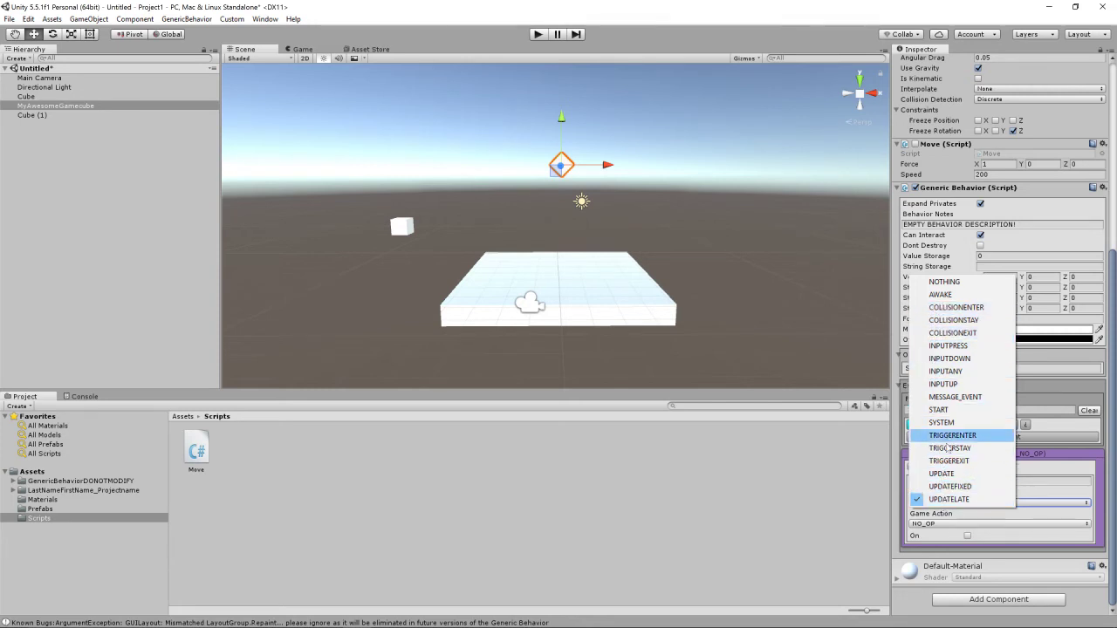
pyautogui.click(1034, 494)
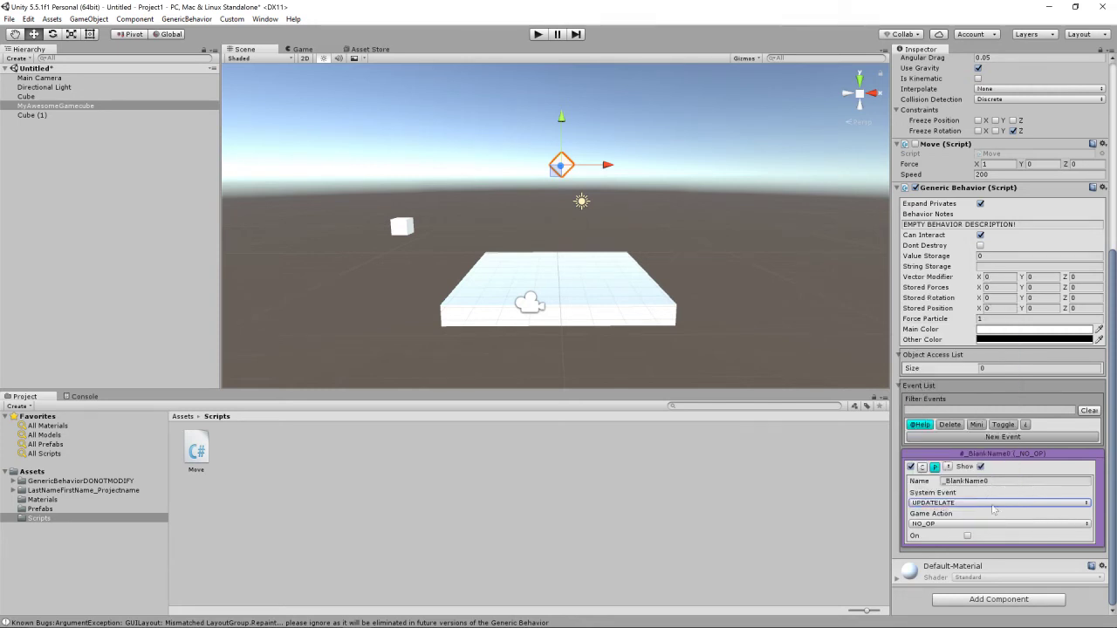
# Set the new event's System Event to INPUTDOWN and its Game Action to MOTION.
pyautogui.click(955, 504)
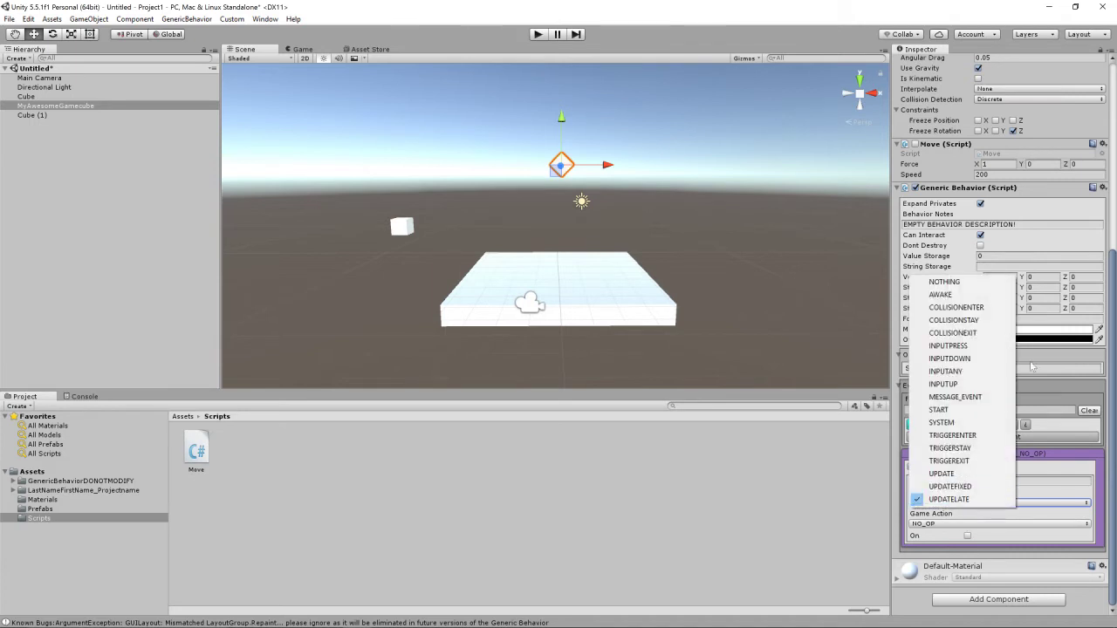
pyautogui.click(956, 360)
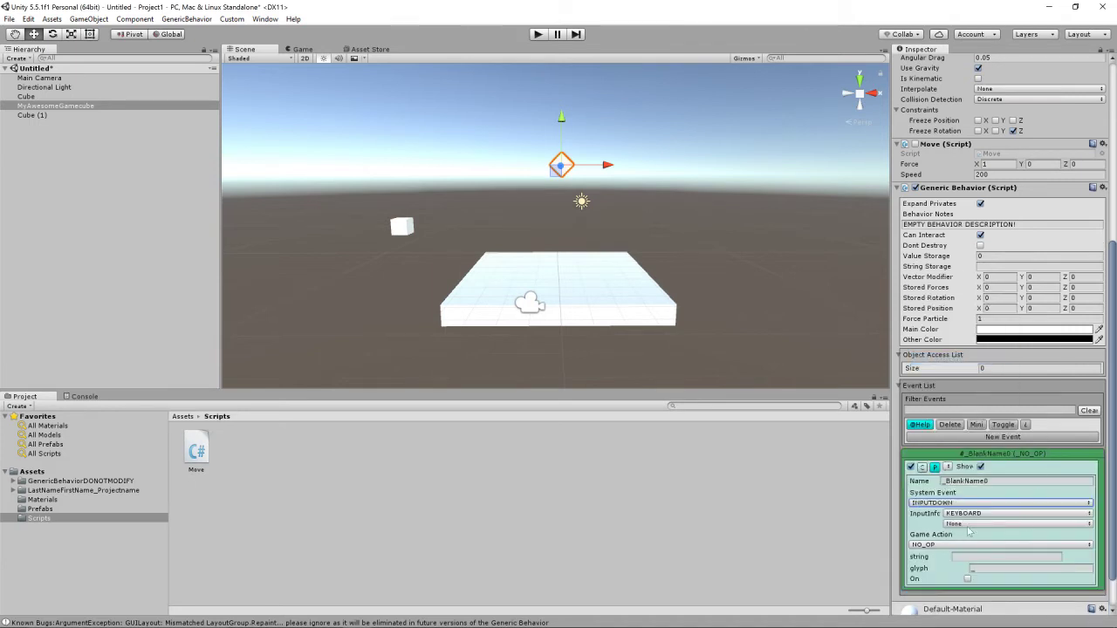
pyautogui.scroll(-1, 983, 510)
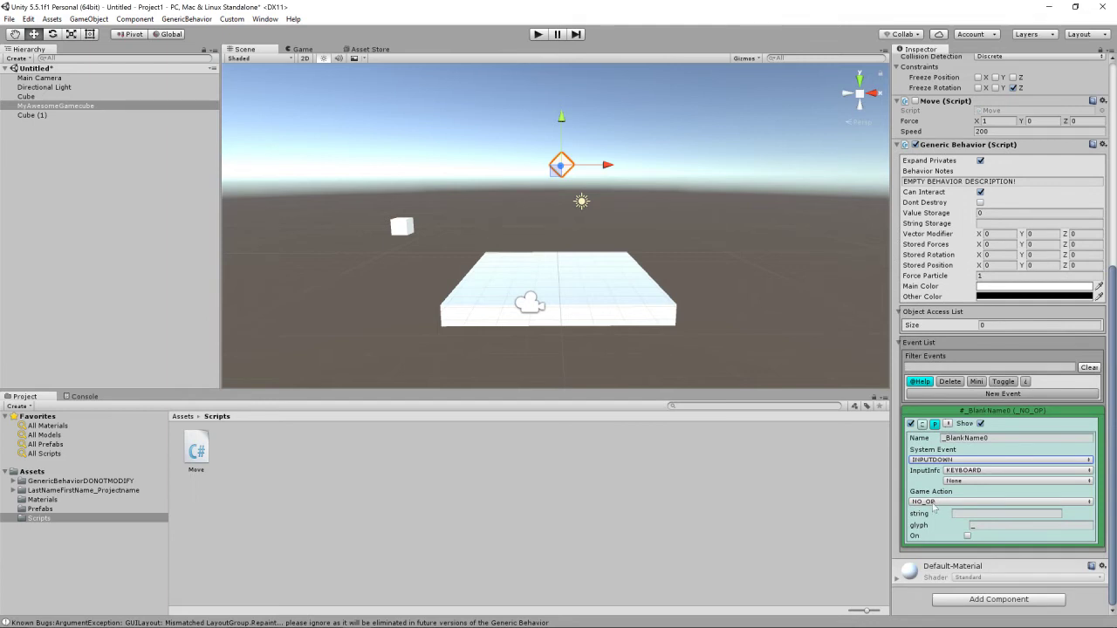
pyautogui.click(933, 502)
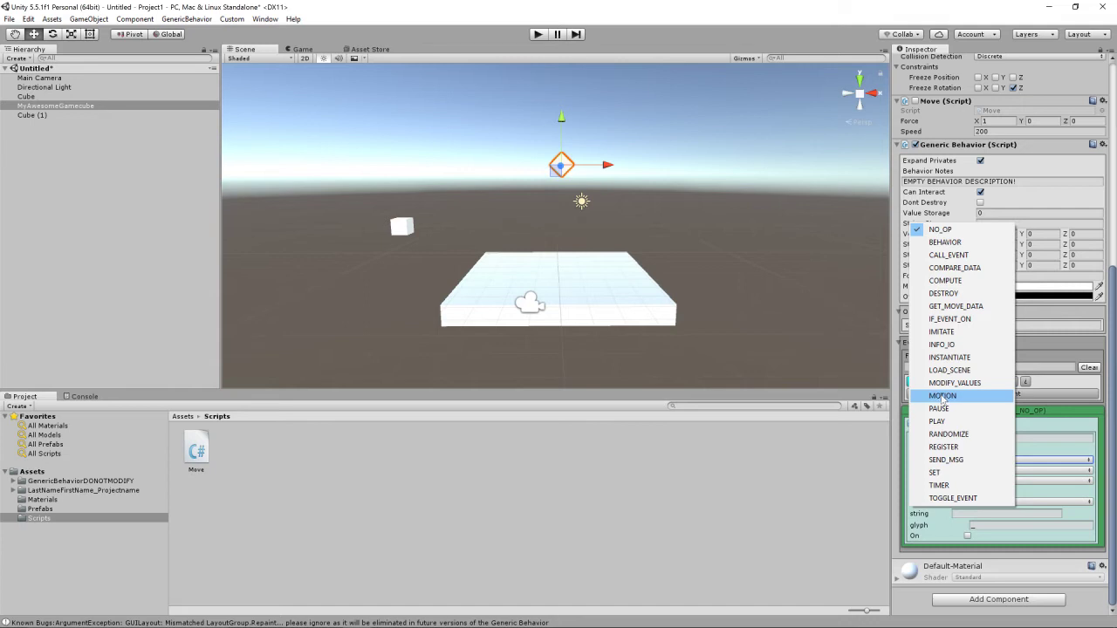
pyautogui.click(942, 396)
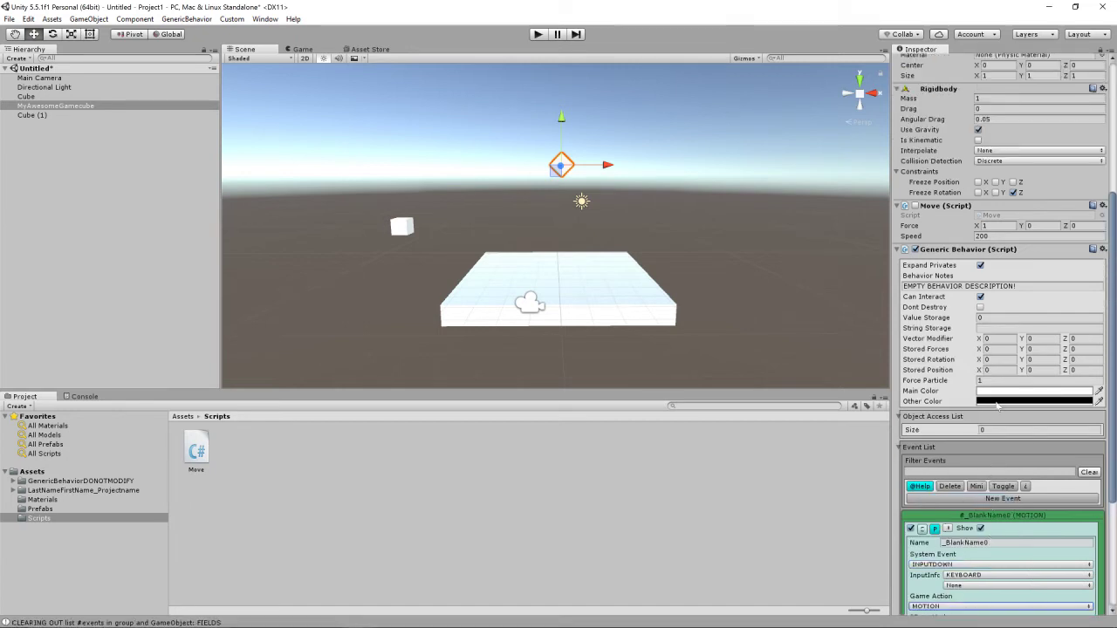
# Assign the Space key as the keyboard input that triggers the MOTION event.
pyautogui.scroll(2, 997, 404)
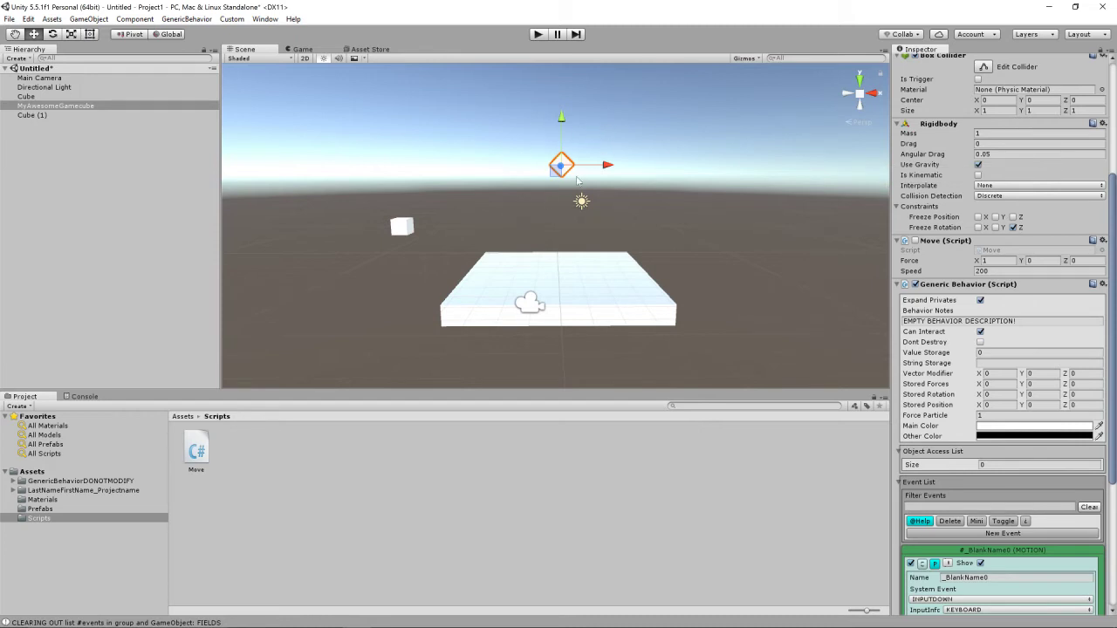
pyautogui.scroll(-5, 944, 197)
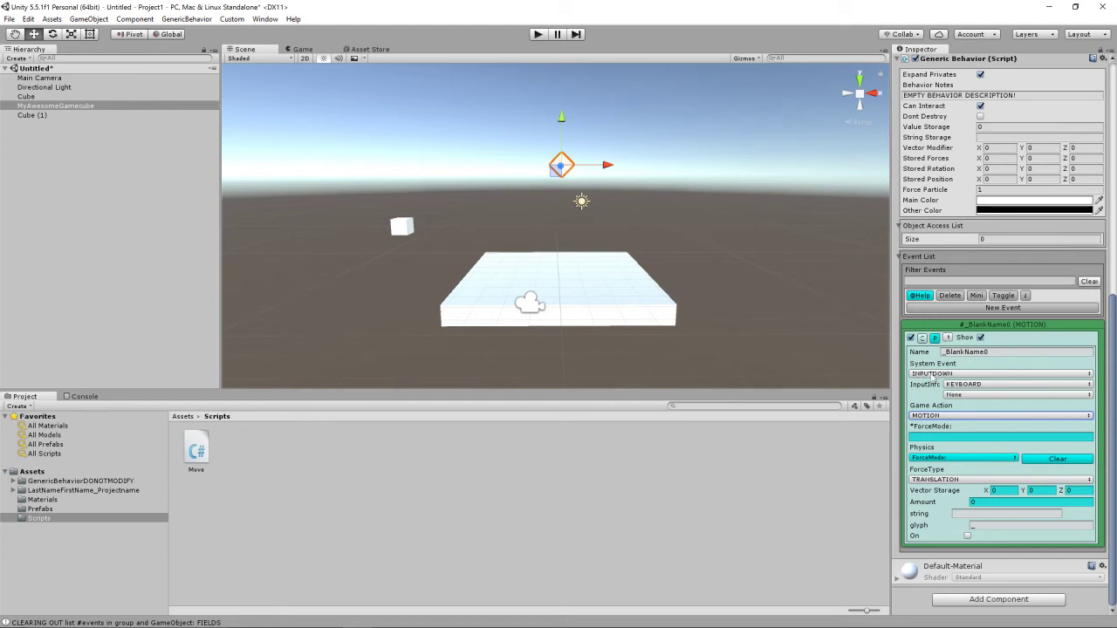
pyautogui.click(954, 395)
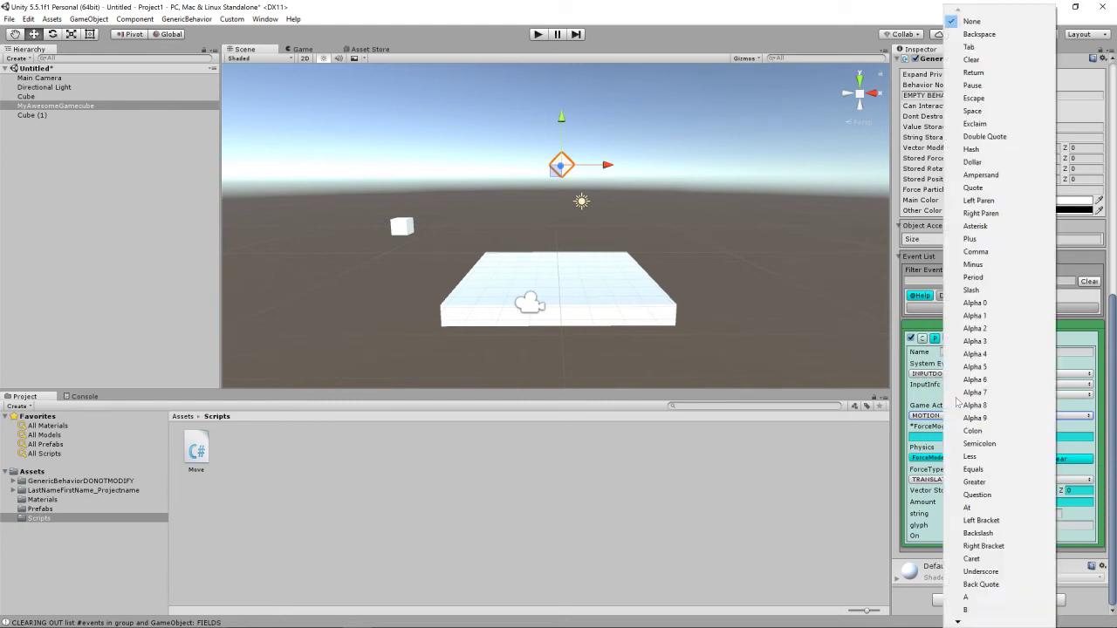
pyautogui.scroll(-15, 949, 398)
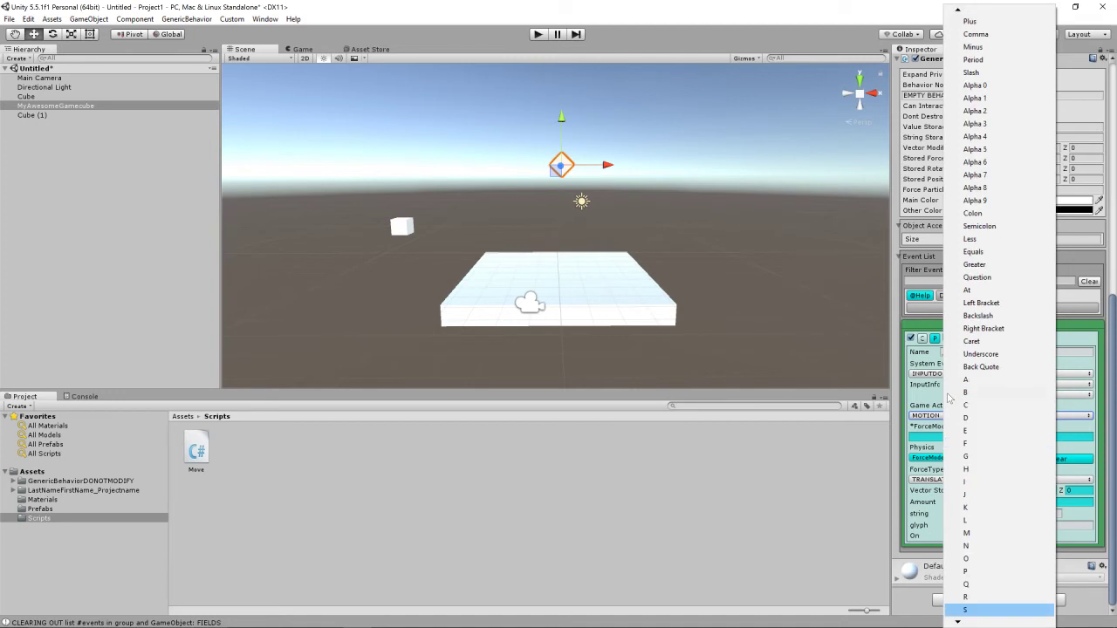
pyautogui.scroll(-5, 949, 398)
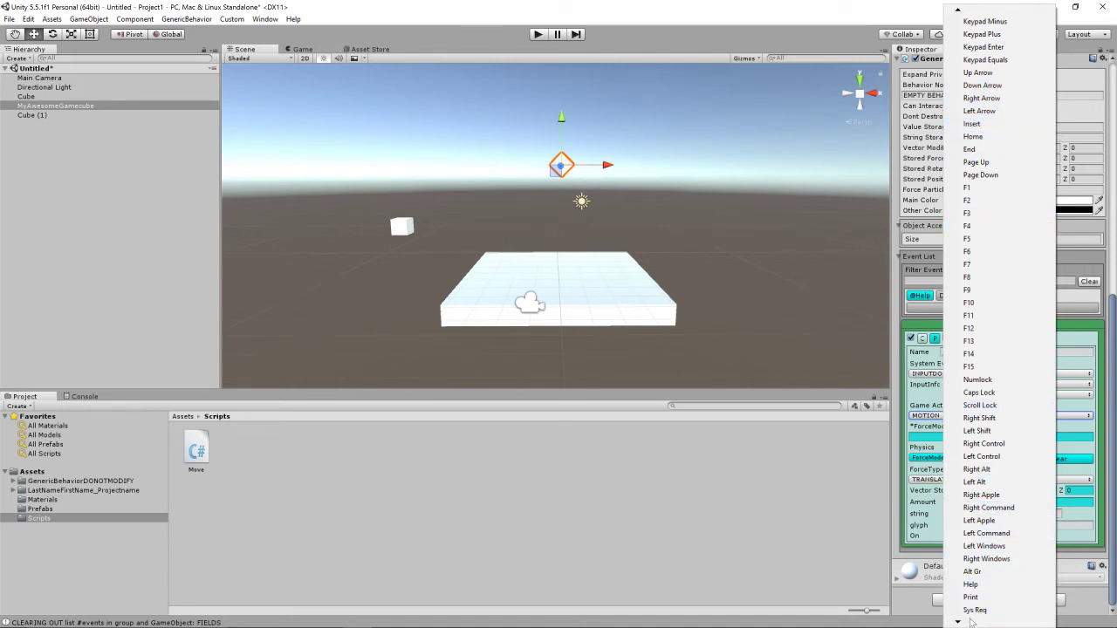
pyautogui.moveTo(970, 622)
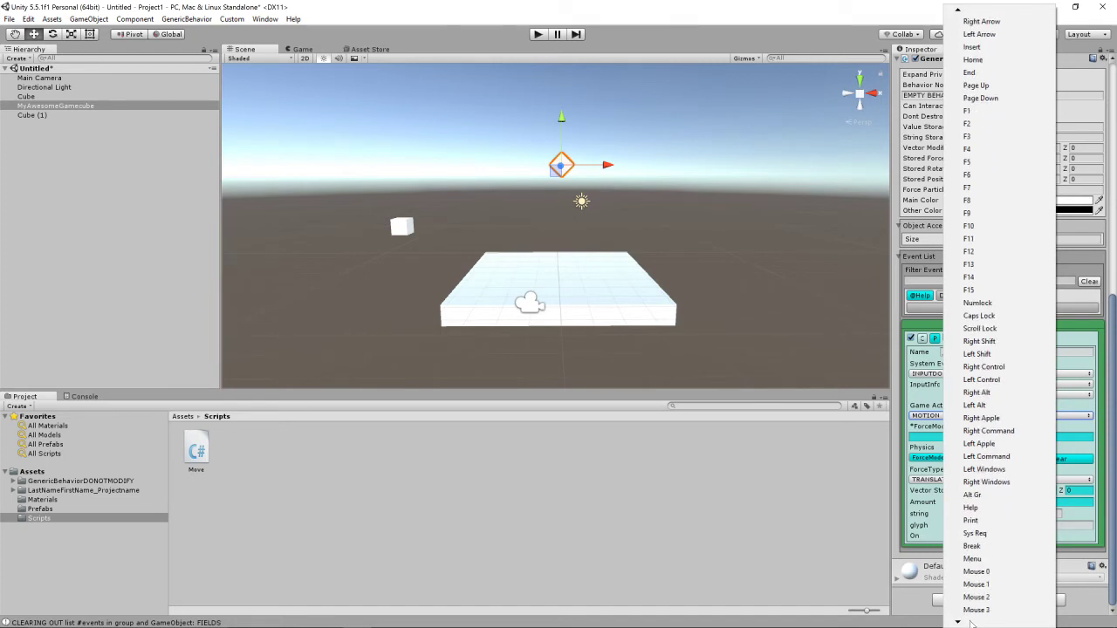
pyautogui.press('s')
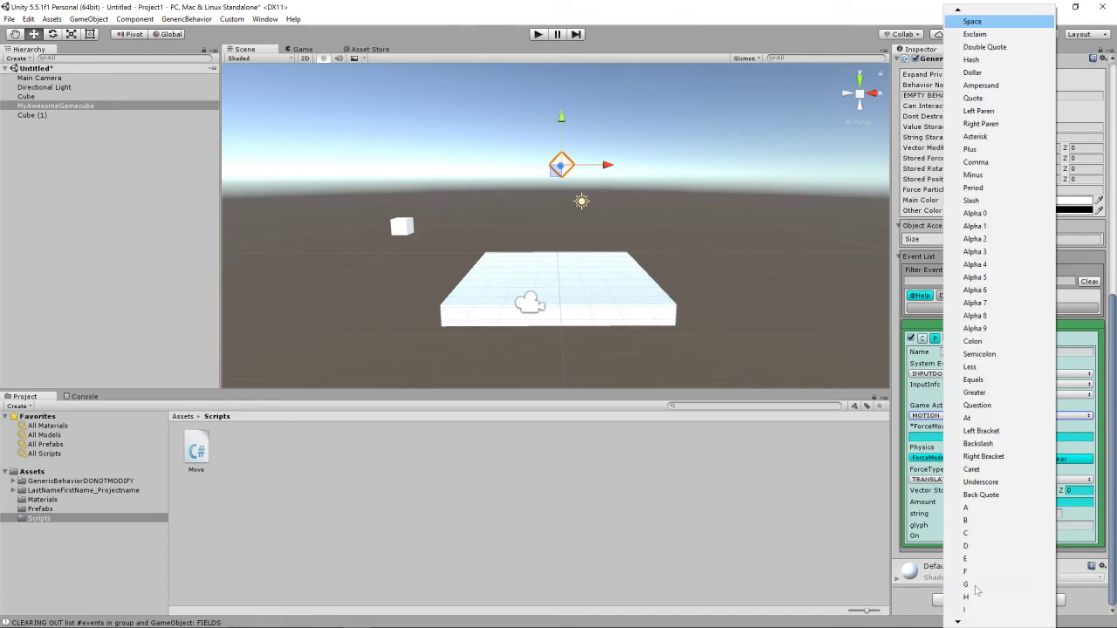
pyautogui.click(954, 22)
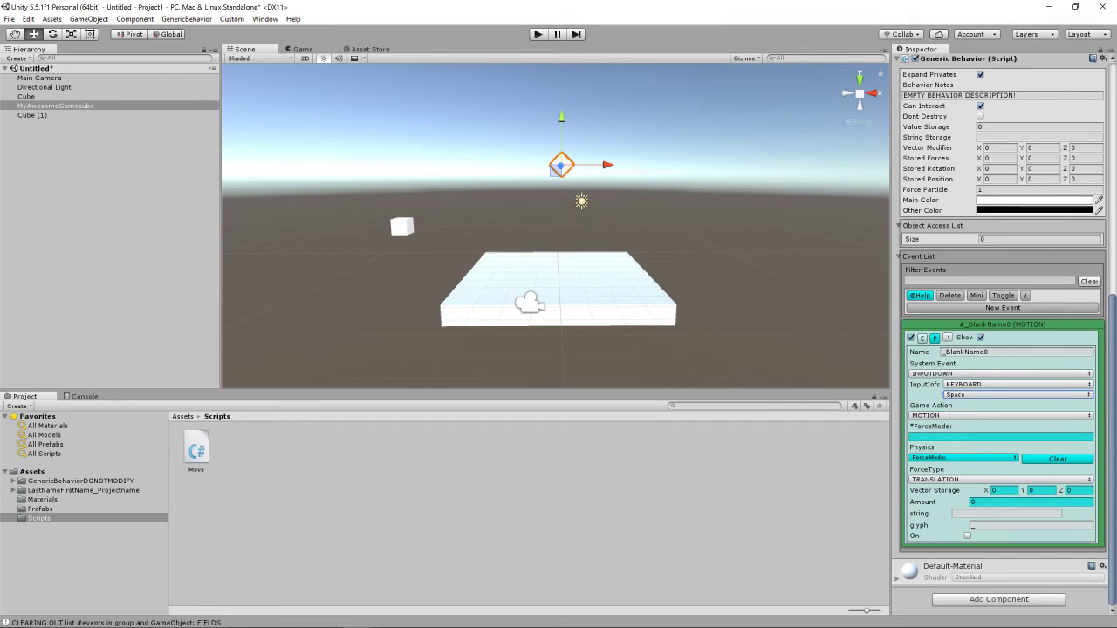
# Turn off Use Gravity in the Rigidbody of MyAwesomeGamecube.
pyautogui.scroll(10, 1001, 331)
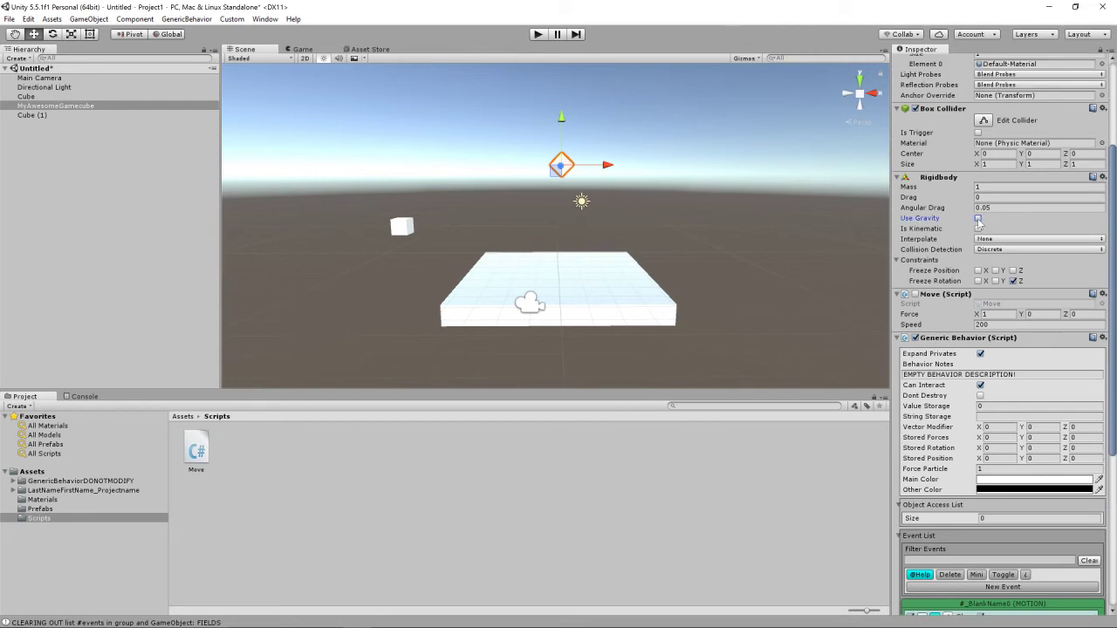
pyautogui.scroll(-10, 996, 276)
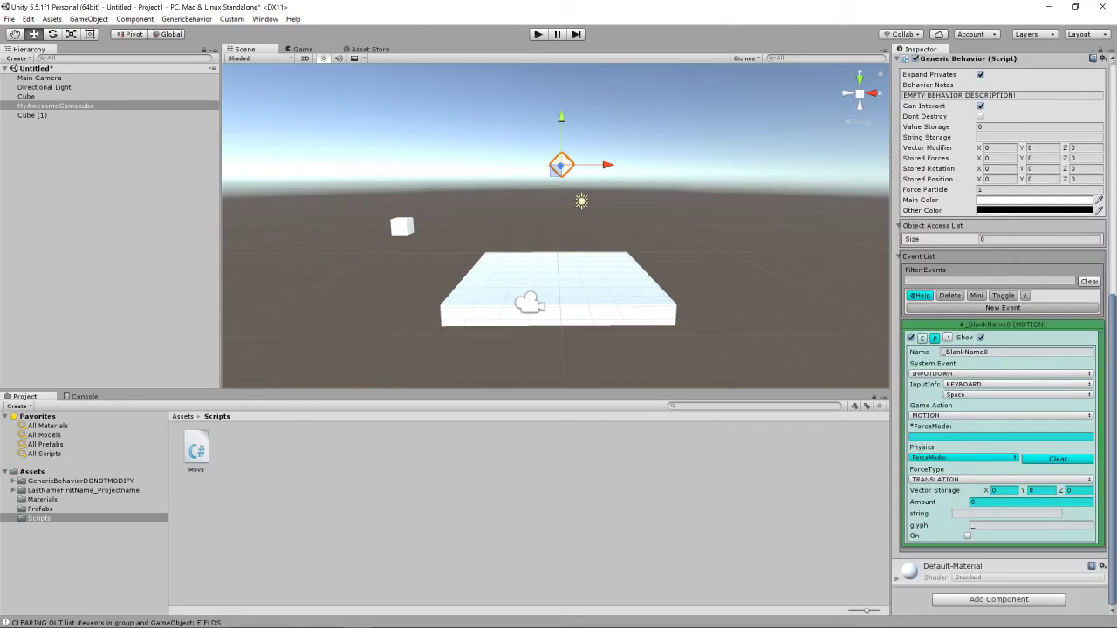
# Set the MOTION event's physics ForceMode to impulse and its ForceType to FORCE.
pyautogui.click(939, 459)
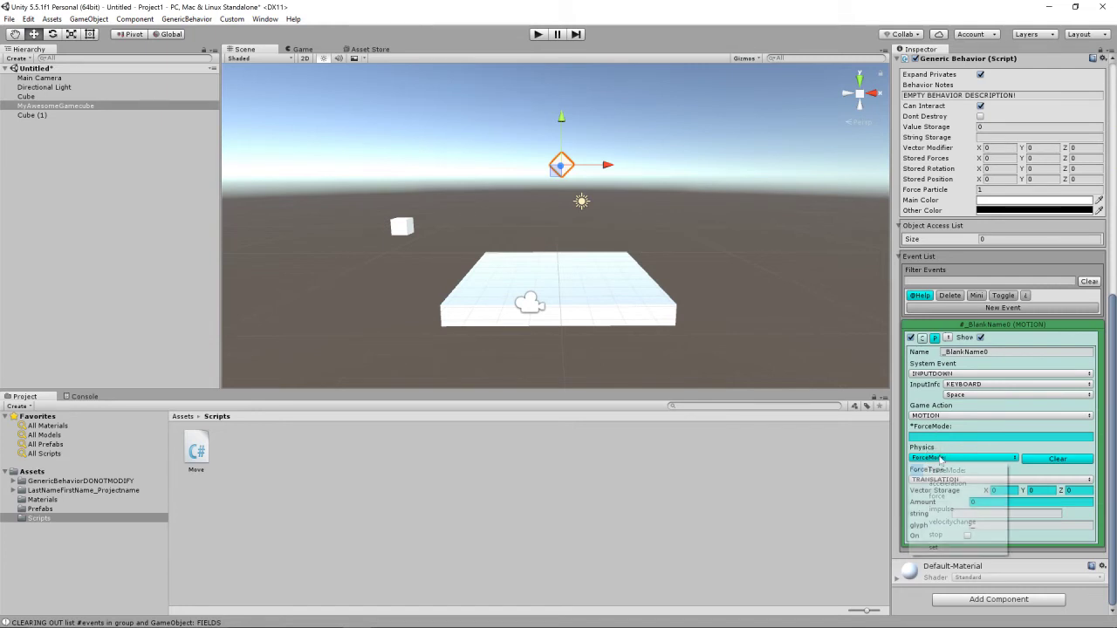
pyautogui.click(943, 509)
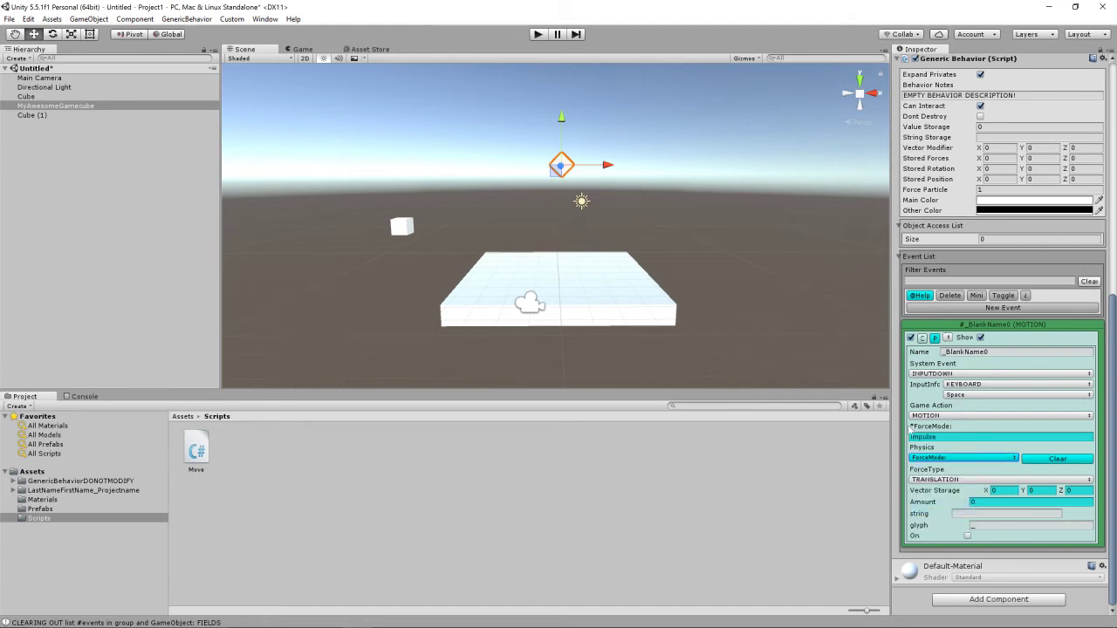
pyautogui.click(951, 479)
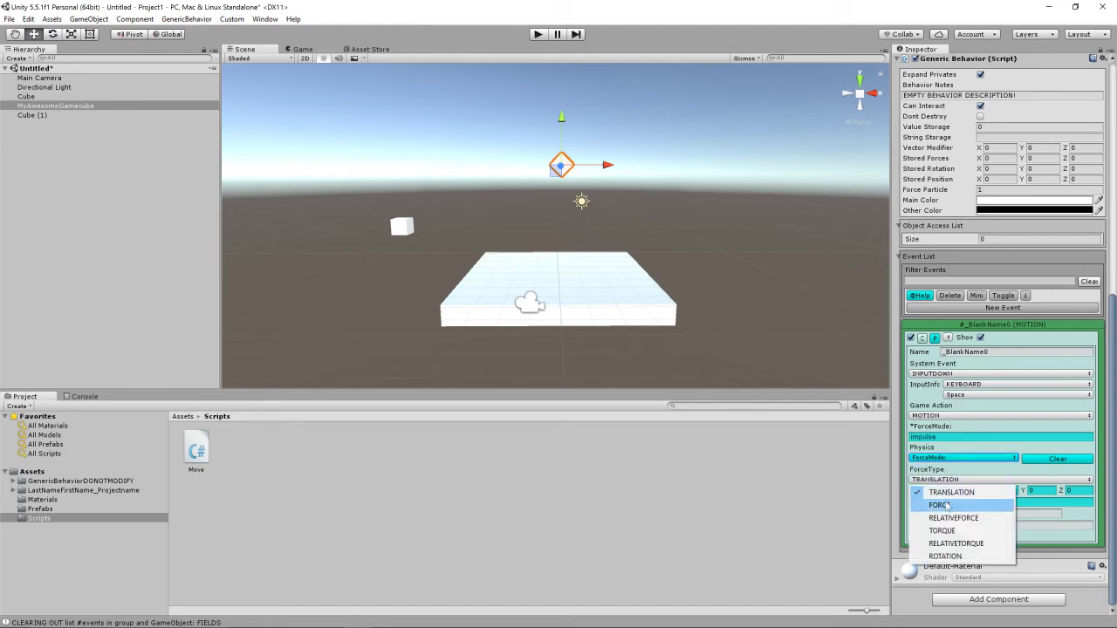
pyautogui.click(947, 505)
# Set the event's Vector Storage X to 1 and Amount to 50, and test the motion in Play mode.
pyautogui.click(1003, 491)
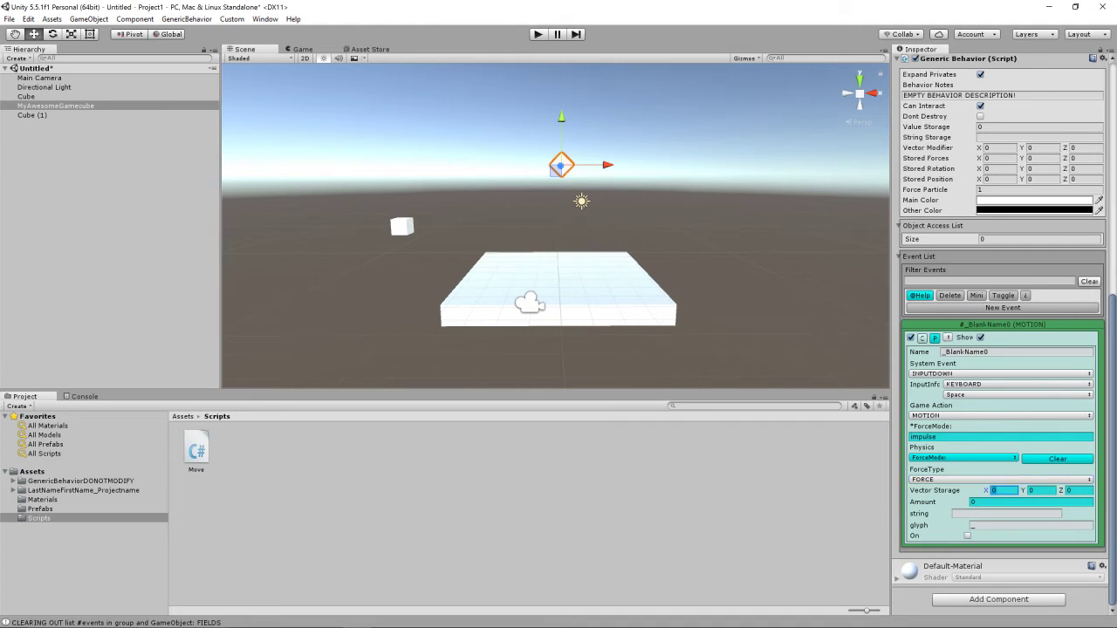
pyautogui.press('Tab')
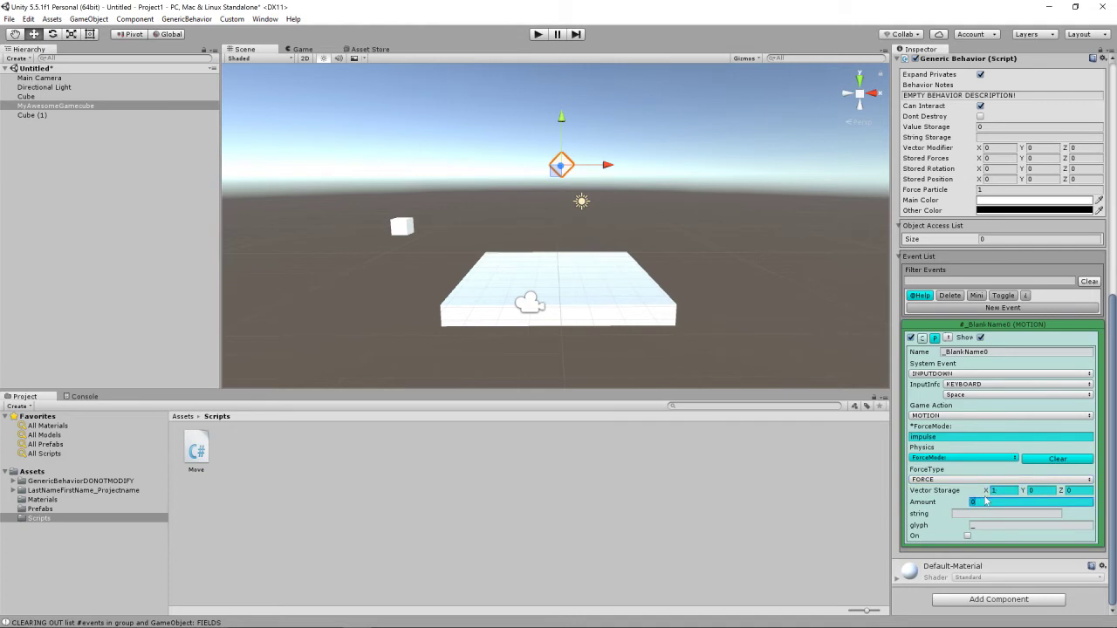
pyautogui.write('3')
pyautogui.write('0')
pyautogui.click(538, 36)
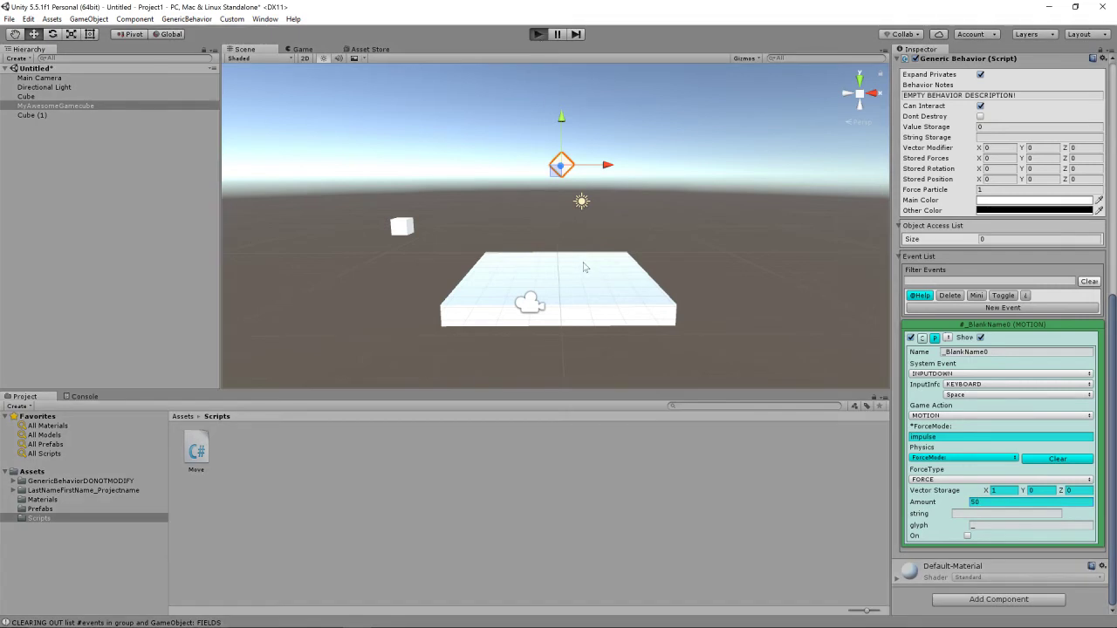
pyautogui.click(539, 34)
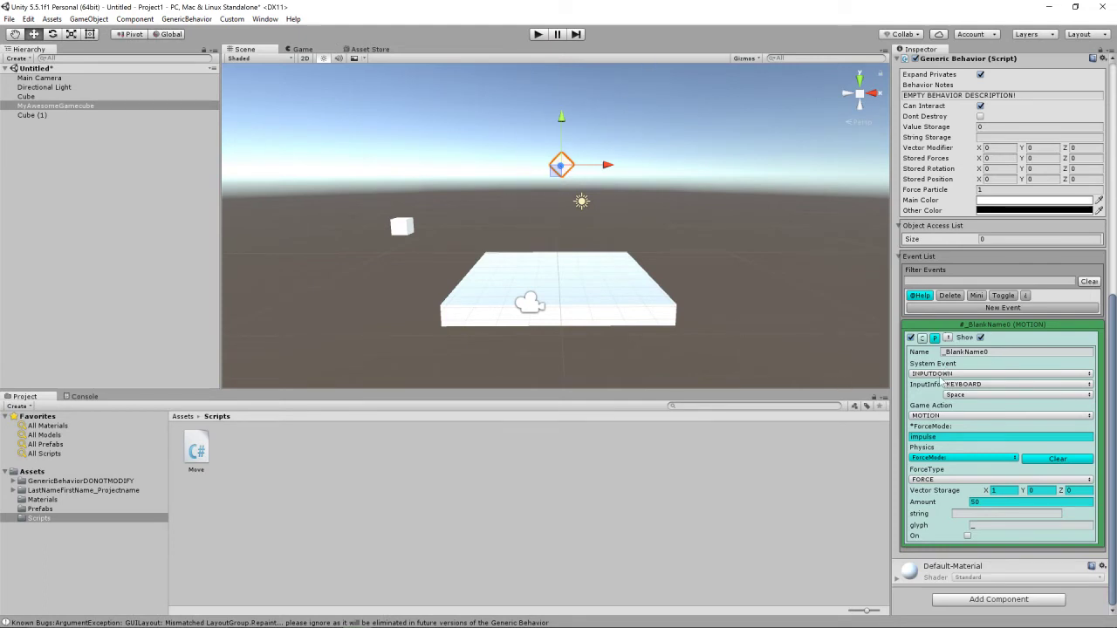
# Review the available System Event and Game Action options of the MOTION event, keeping INPUTDOWN and MOTION.
pyautogui.click(940, 375)
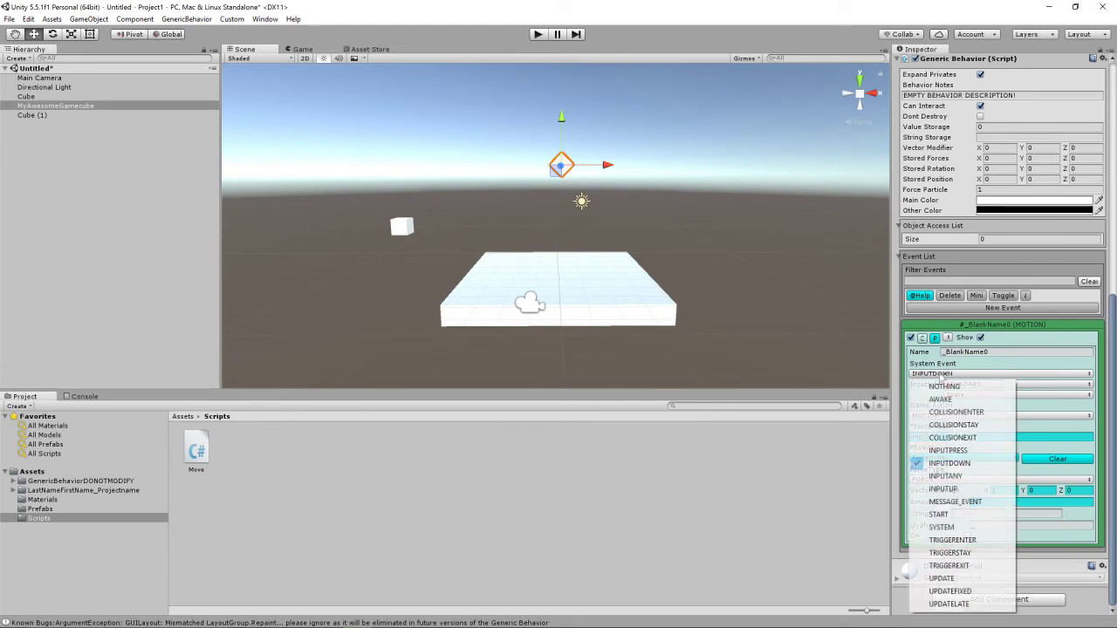
pyautogui.click(946, 463)
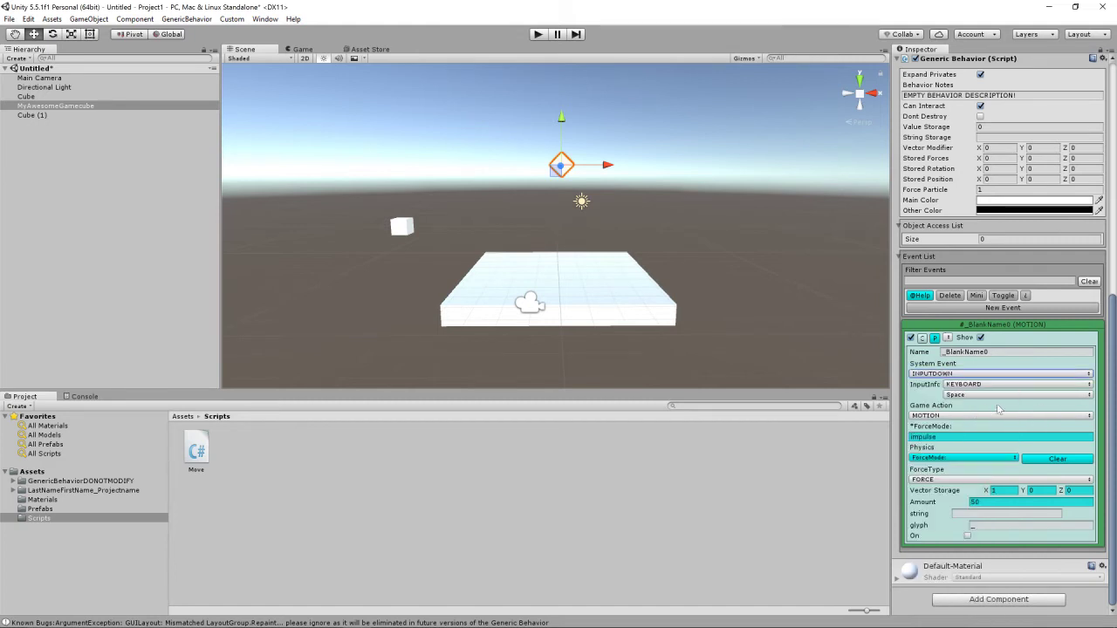
pyautogui.click(959, 416)
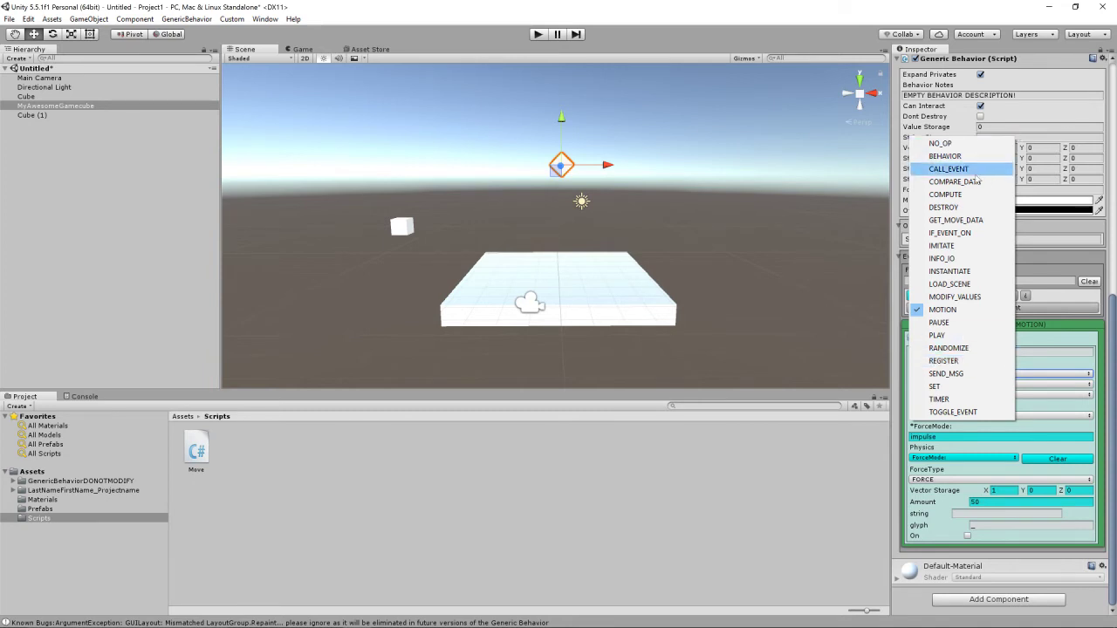
pyautogui.click(1053, 328)
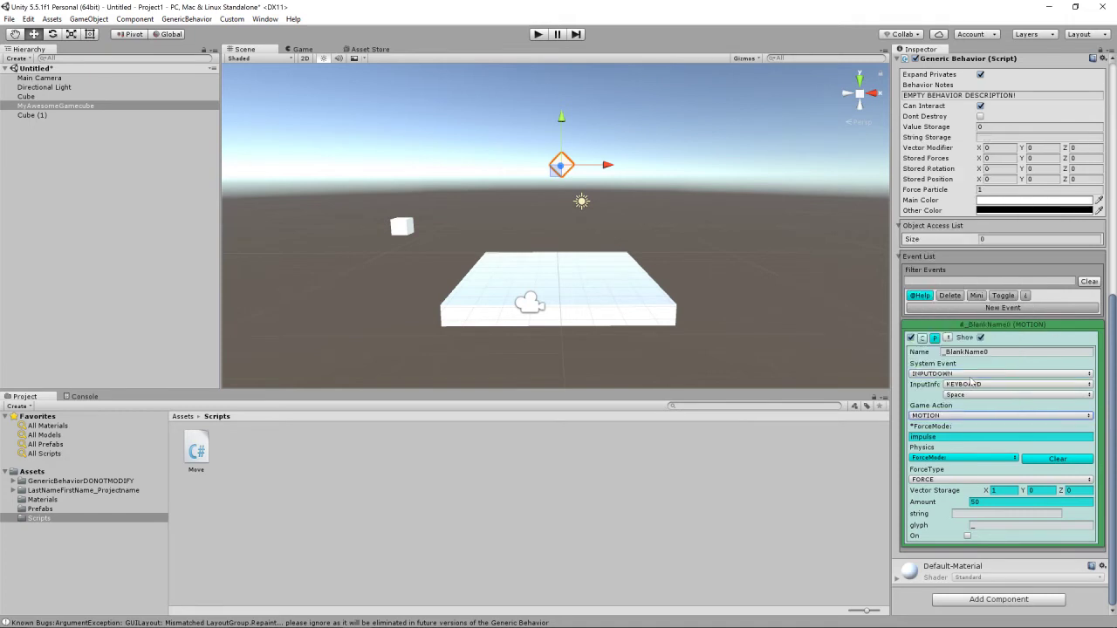
# Turn the motion event into a MESSAGE_EVENT named MyMessage and test it in Play mode.
pyautogui.click(971, 374)
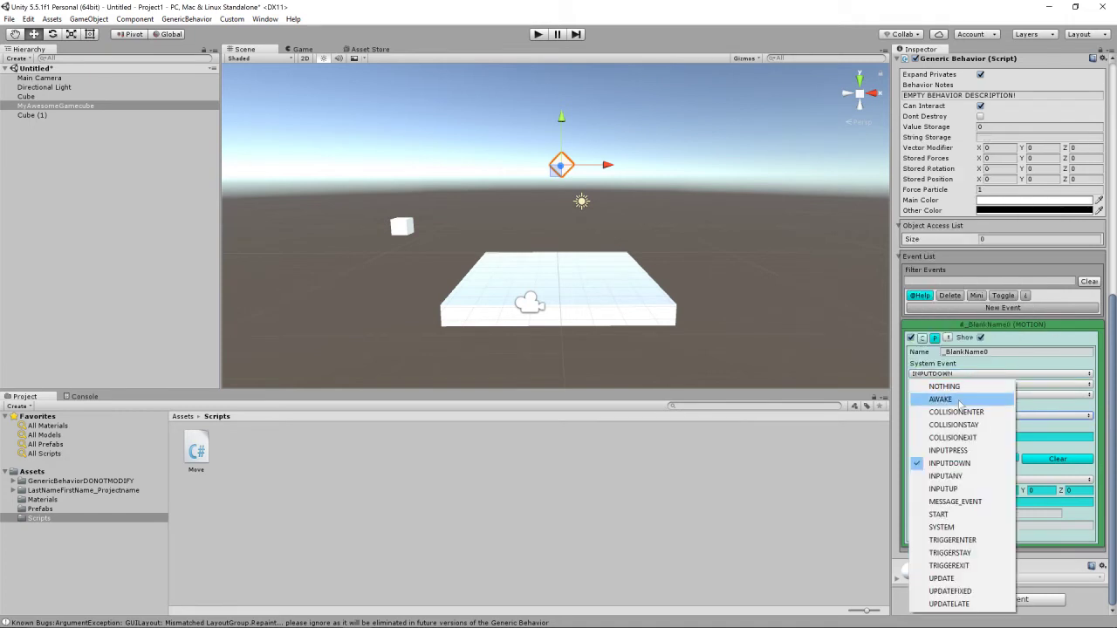
pyautogui.click(957, 496)
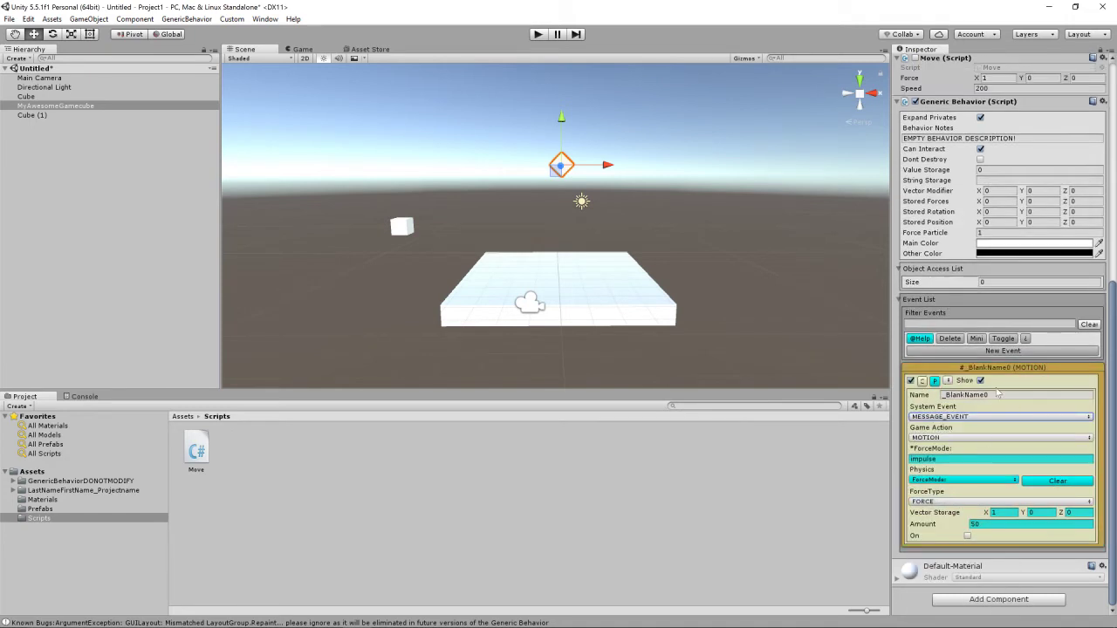
pyautogui.click(960, 394)
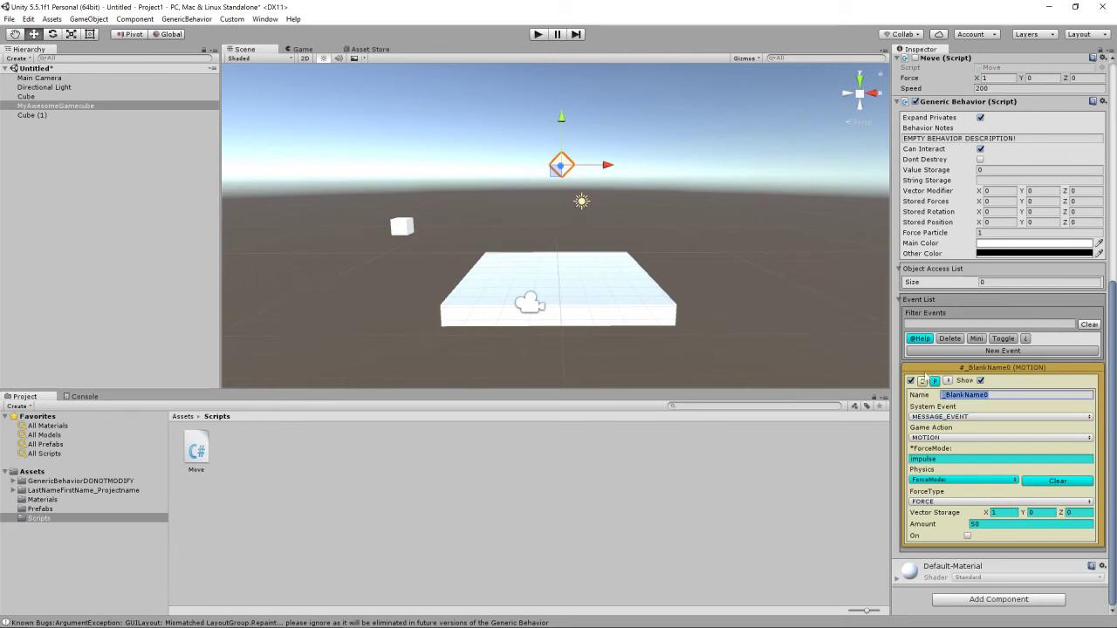
pyautogui.write('MyMessage')
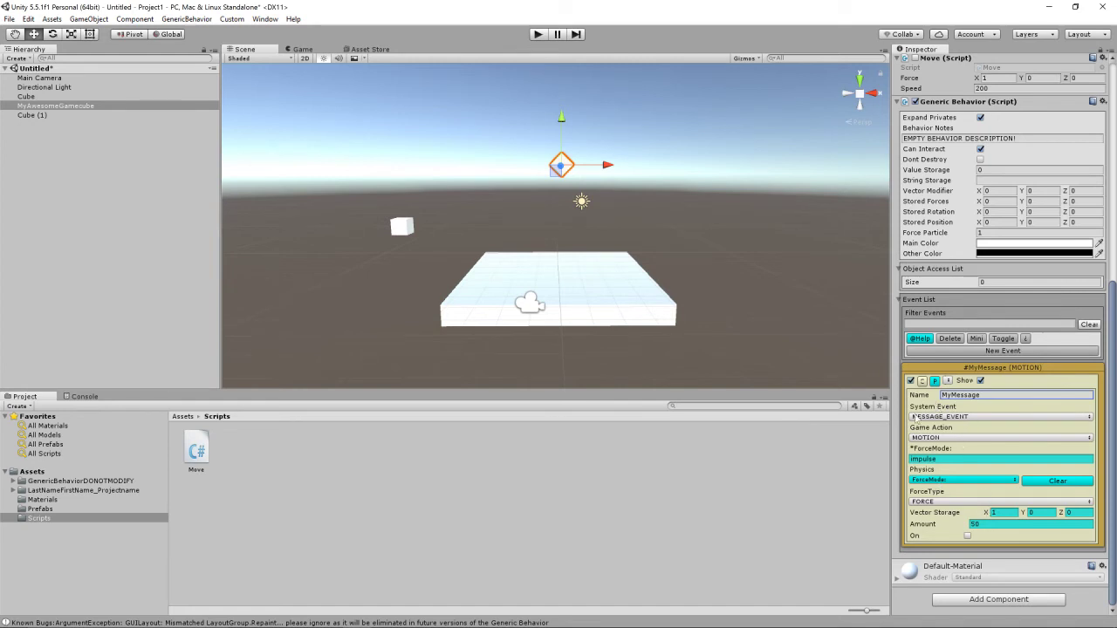
pyautogui.click(538, 34)
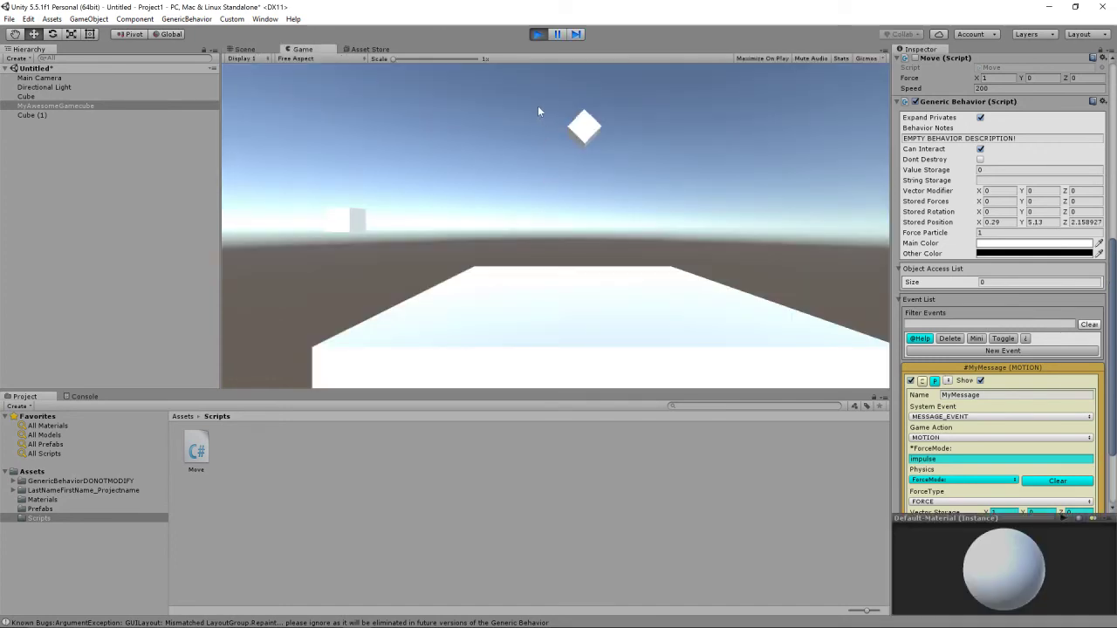
pyautogui.click(538, 34)
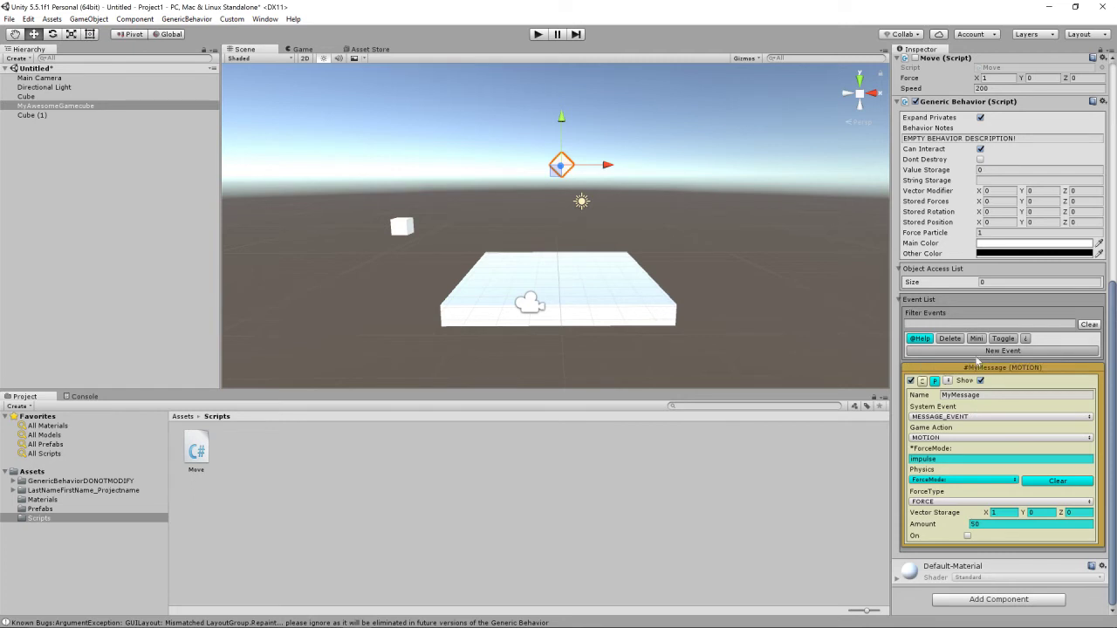
# Add a second event to the Event List and set its System Event to INPUTDOWN.
pyautogui.click(977, 352)
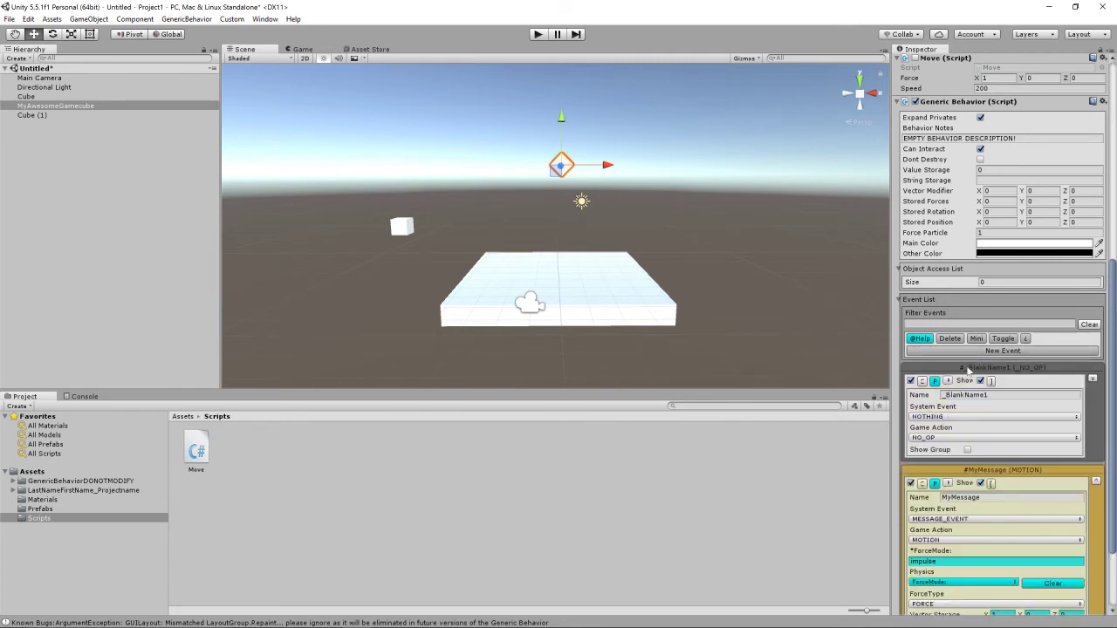
pyautogui.click(940, 418)
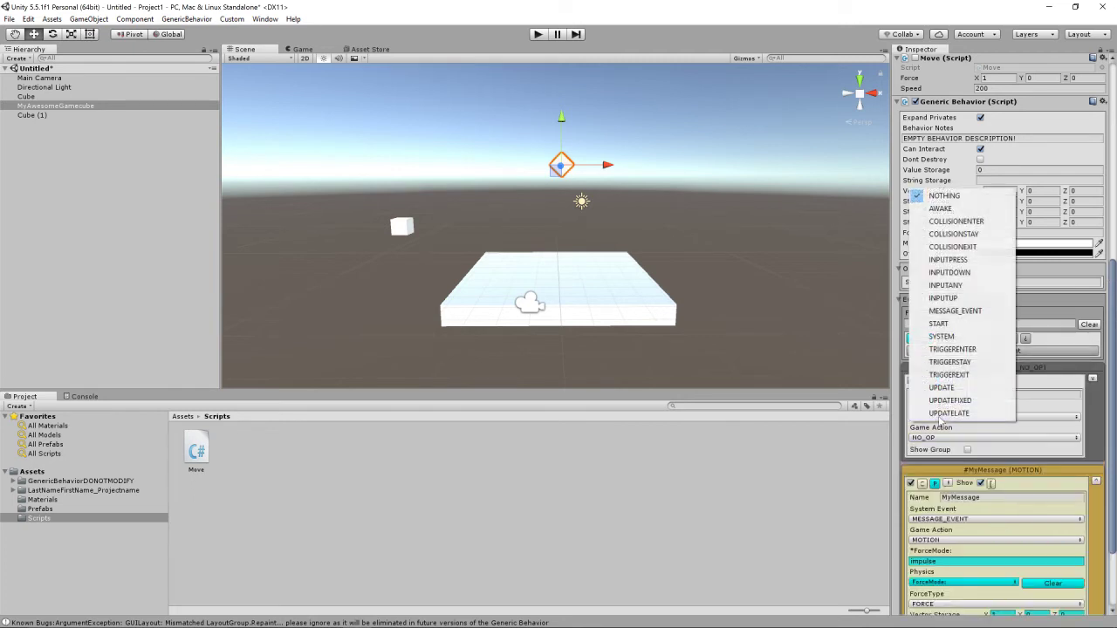
pyautogui.click(948, 274)
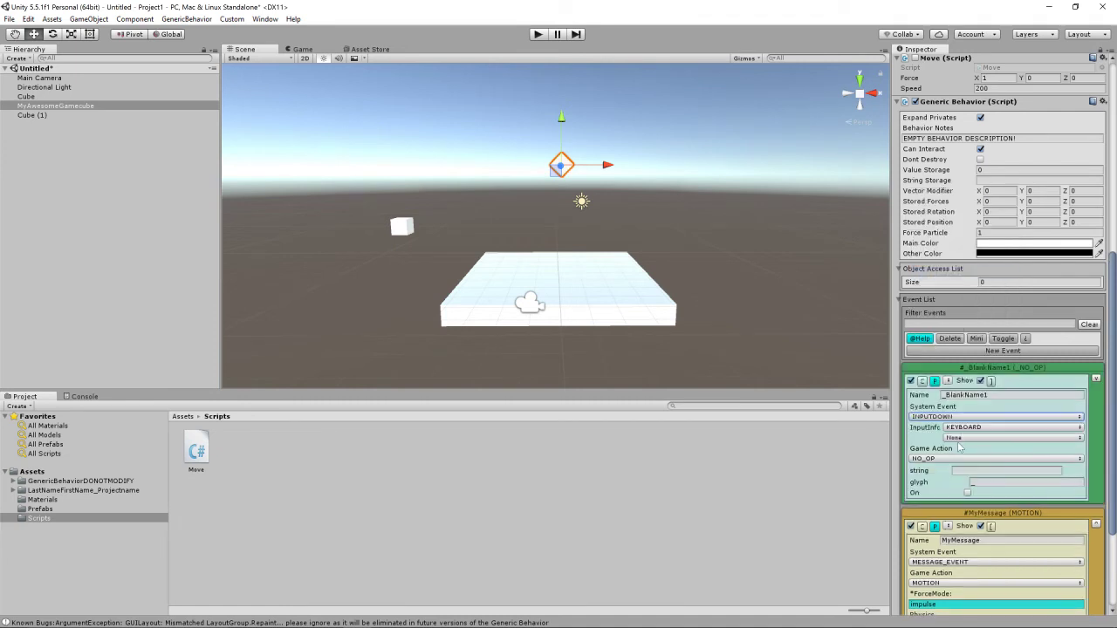
# Assign the Space key as the keyboard input of the new INPUTDOWN event.
pyautogui.click(957, 427)
pyautogui.press('Down')
pyautogui.press('Down')
pyautogui.press('Down')
pyautogui.press('Down')
pyautogui.press('Down')
pyautogui.press('Down')
pyautogui.press('Down')
pyautogui.press('Down')
pyautogui.press('Down')
pyautogui.press('Down')
pyautogui.press('Down')
pyautogui.press('Down')
pyautogui.press('Down')
pyautogui.press('Down')
pyautogui.press('Down')
pyautogui.press('Down')
pyautogui.press('Down')
pyautogui.press('Down')
pyautogui.press('Down')
pyautogui.press('Down')
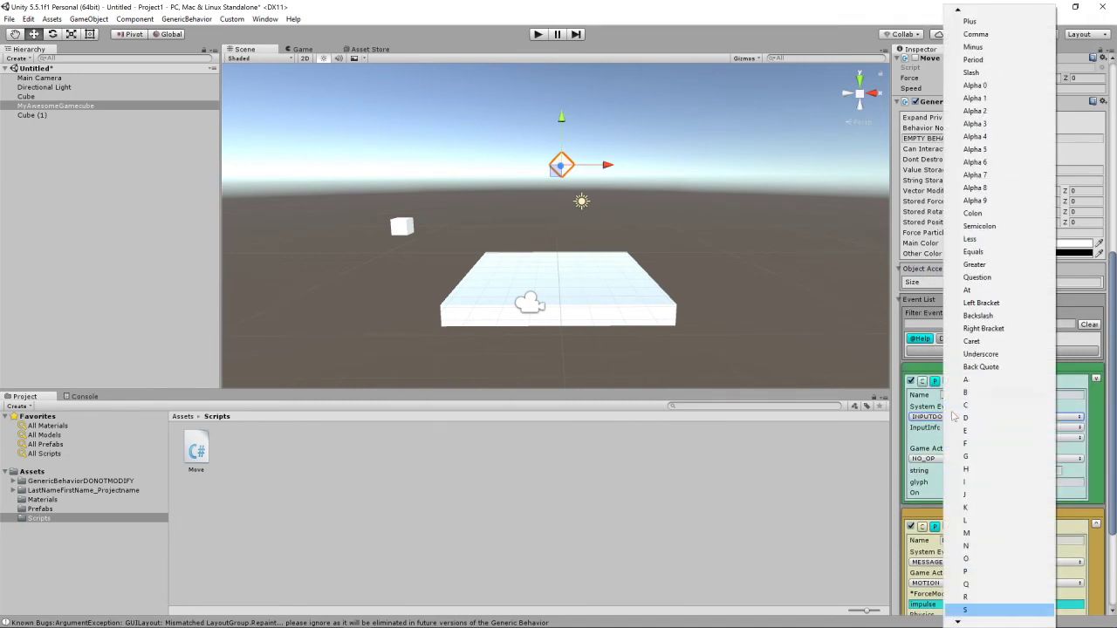
pyautogui.press('s')
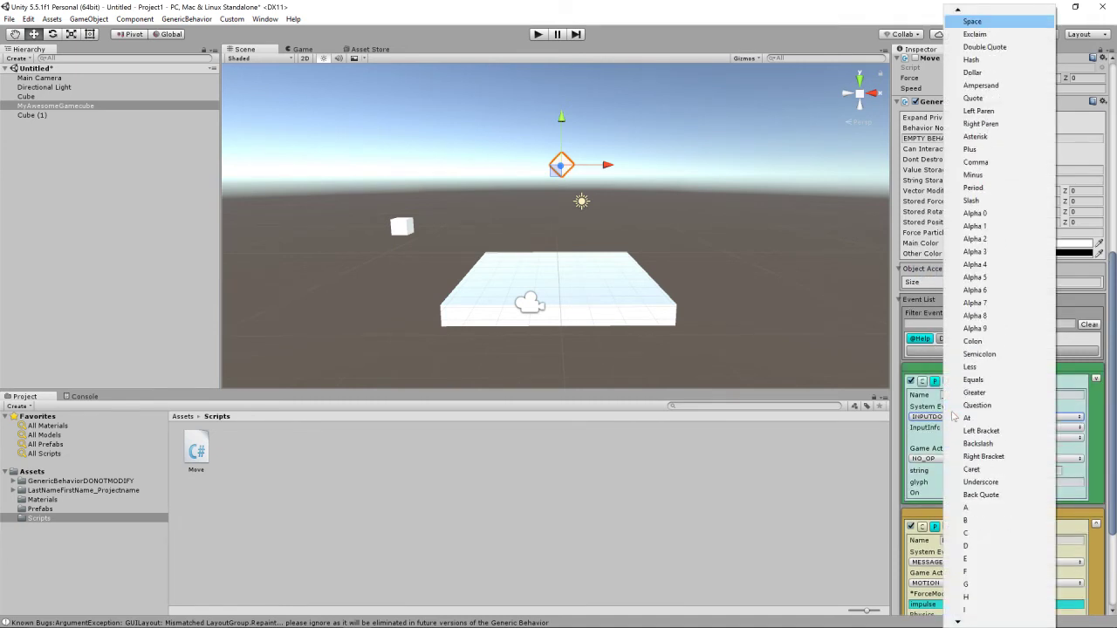
pyautogui.press('Down')
pyautogui.press('Down')
pyautogui.press('Down')
pyautogui.press('Up')
pyautogui.press('Up')
pyautogui.press('Up')
pyautogui.press('Return')
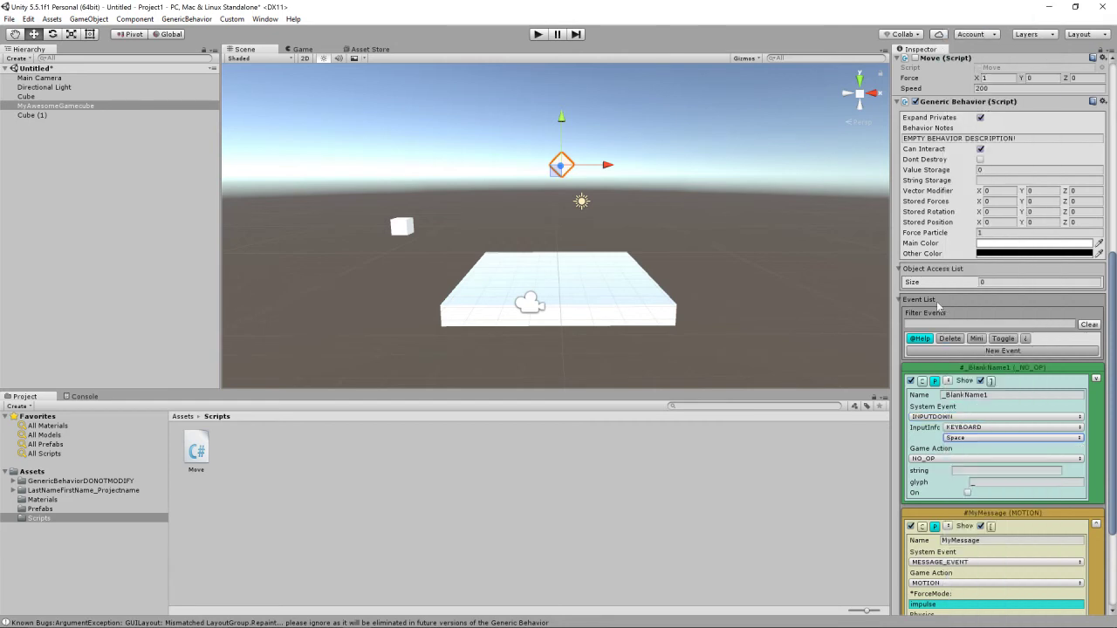
# Set the new event's Game Action to CALL_EVENT and make it call #MyMessage.
pyautogui.click(939, 459)
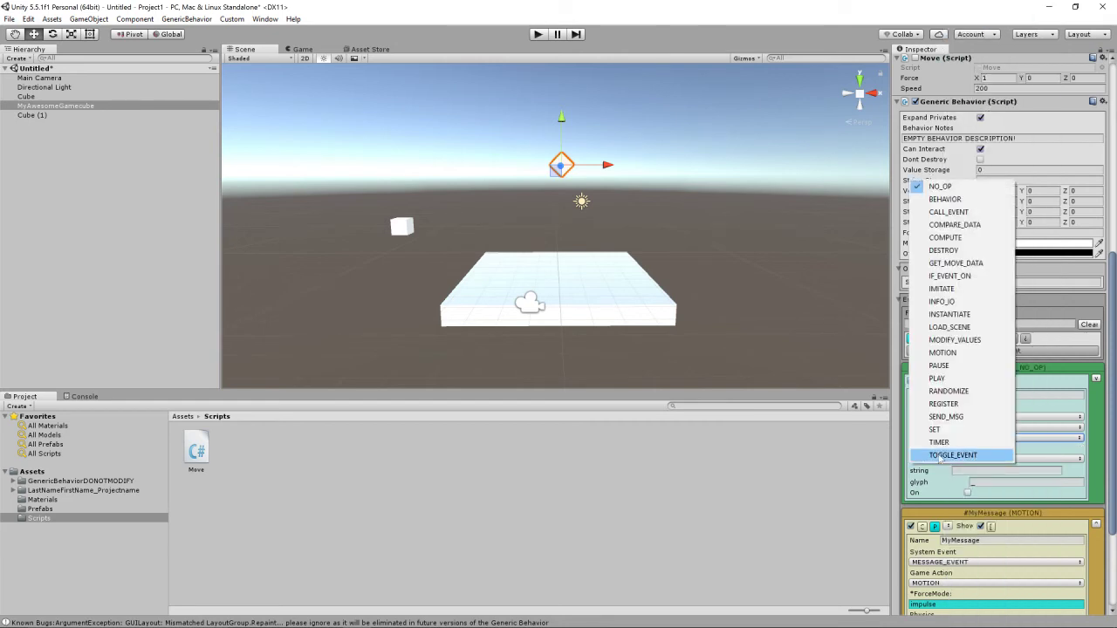
pyautogui.click(960, 214)
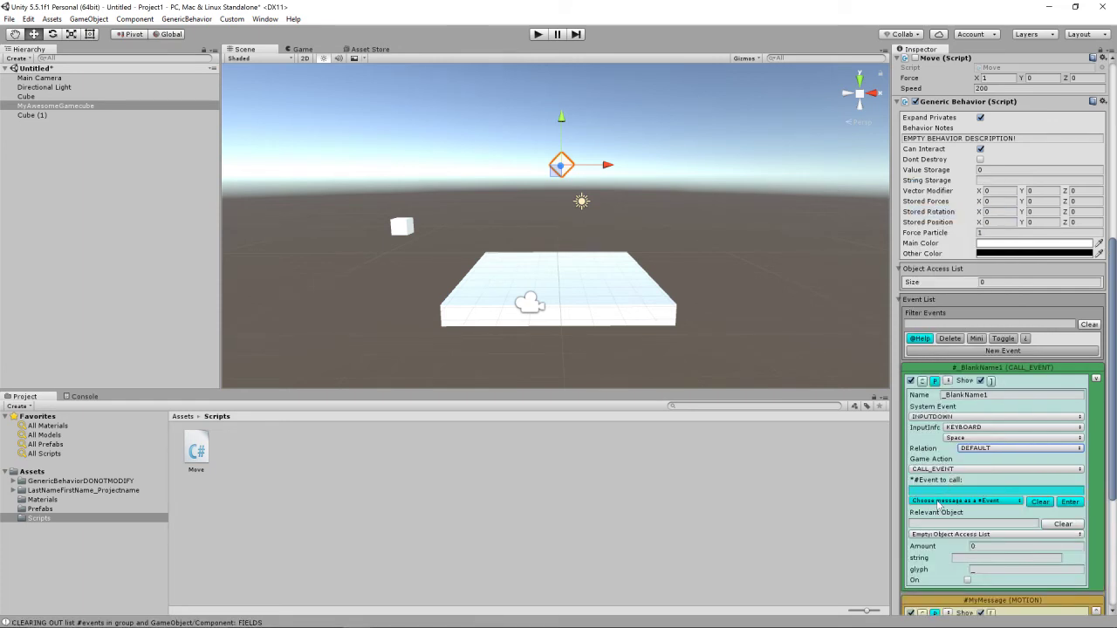
pyautogui.click(938, 502)
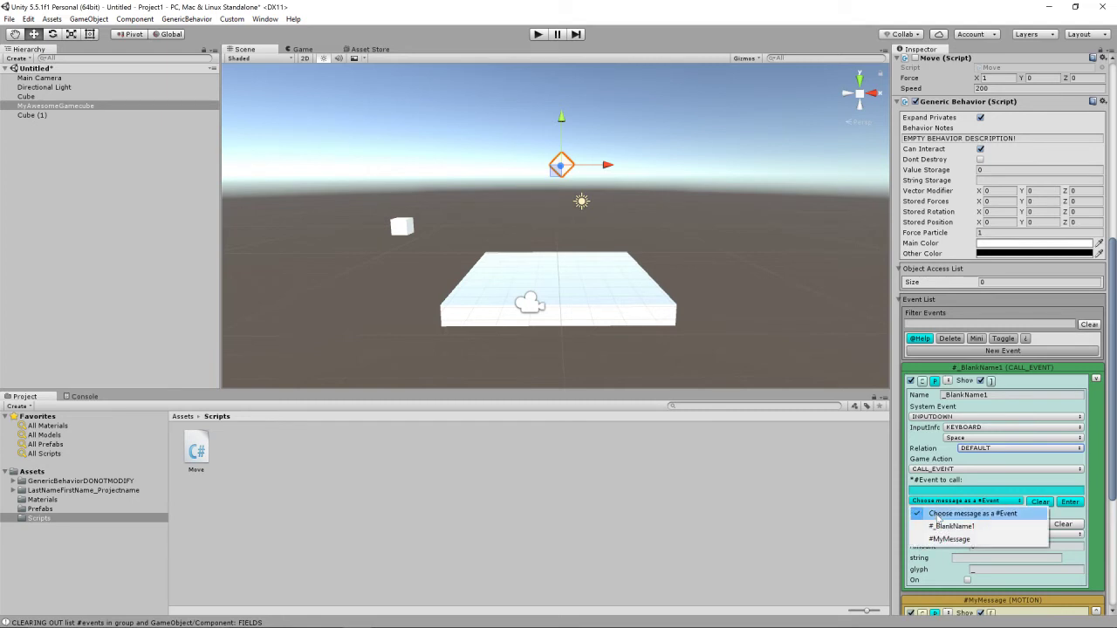
pyautogui.click(946, 539)
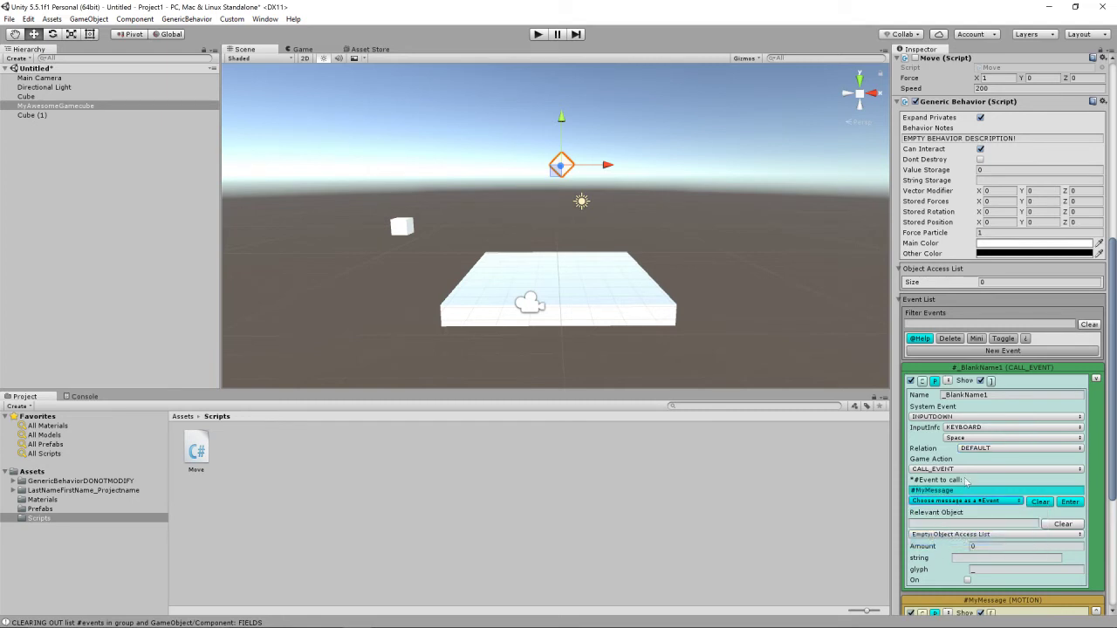
# Set the Relevant Object of the CALL_EVENT event to gameObject.
pyautogui.scroll(-2, 968, 482)
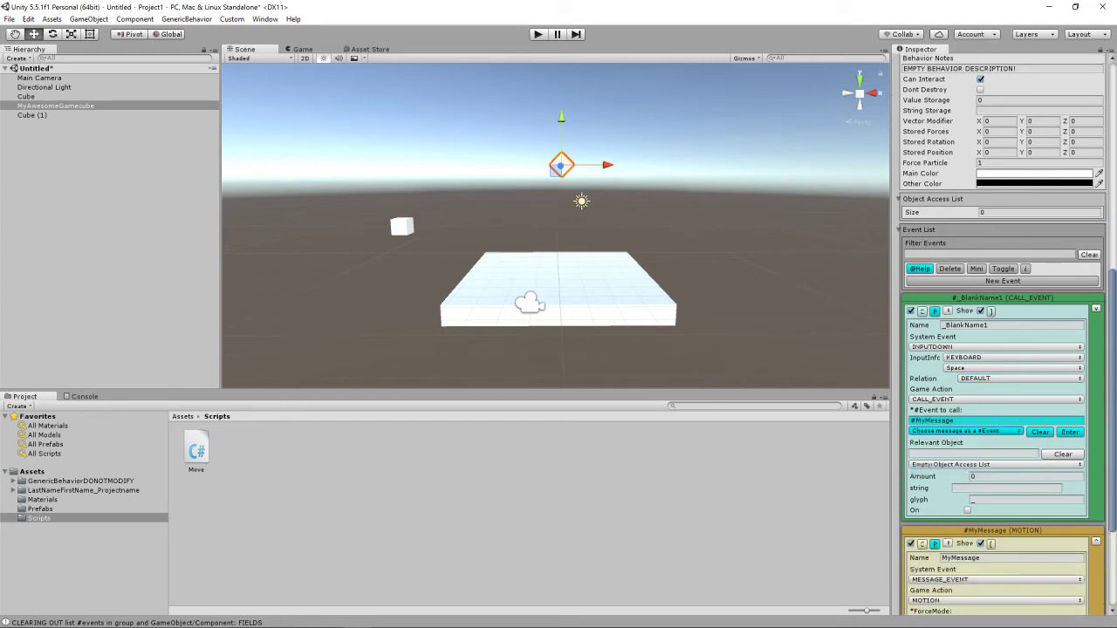
pyautogui.click(962, 466)
pyautogui.click(959, 478)
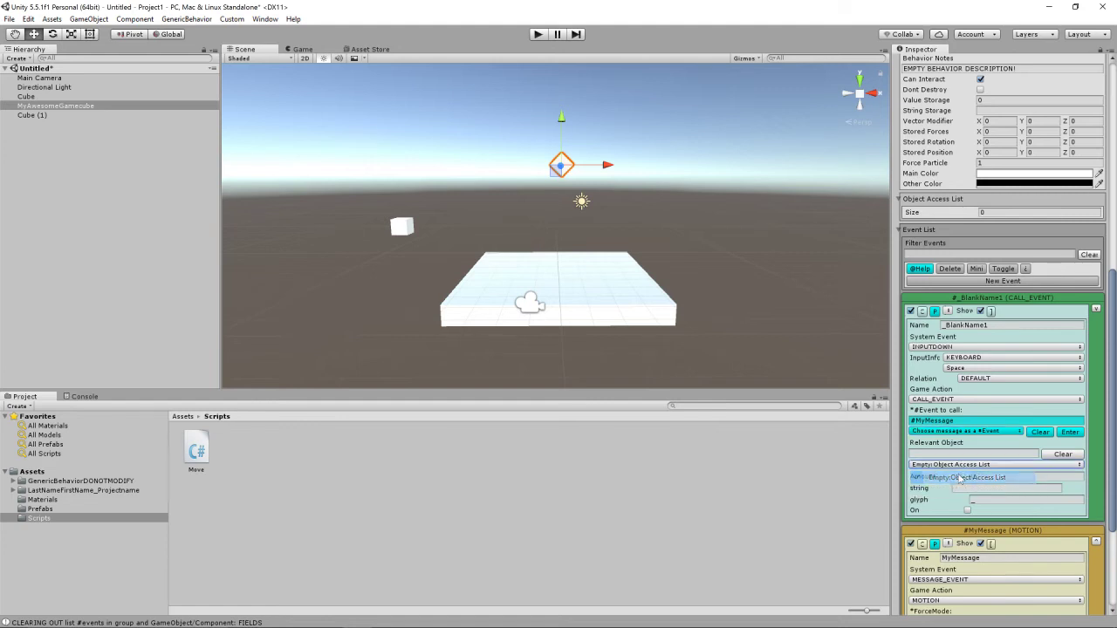
pyautogui.click(960, 464)
pyautogui.click(950, 488)
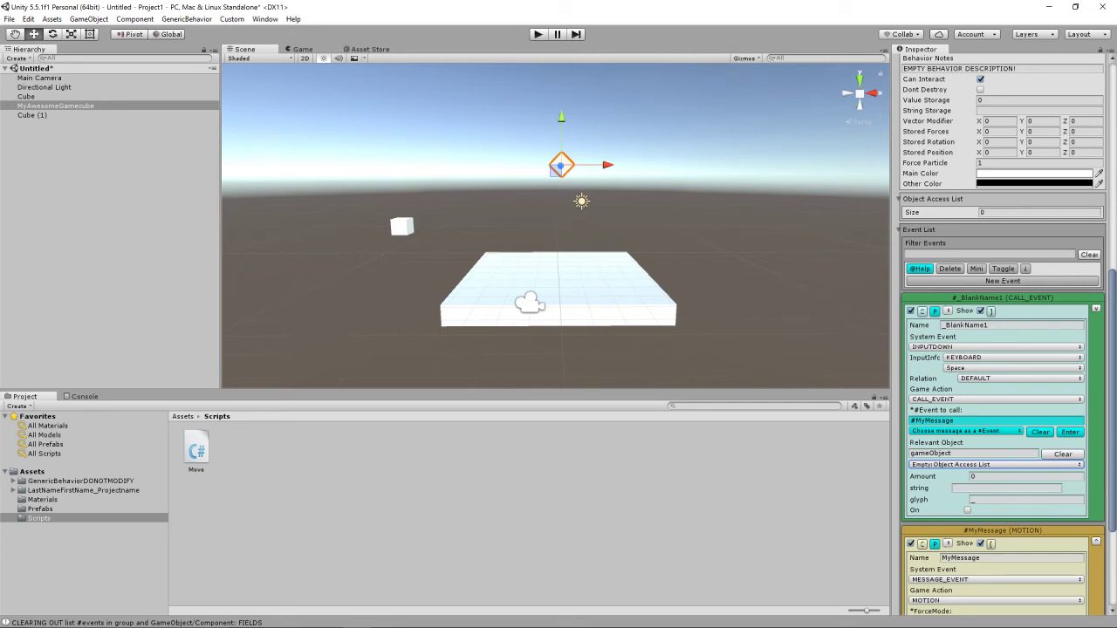
# Test the Space-triggered call to MyMessage in Play mode, and look over the settings of both events.
pyautogui.click(537, 35)
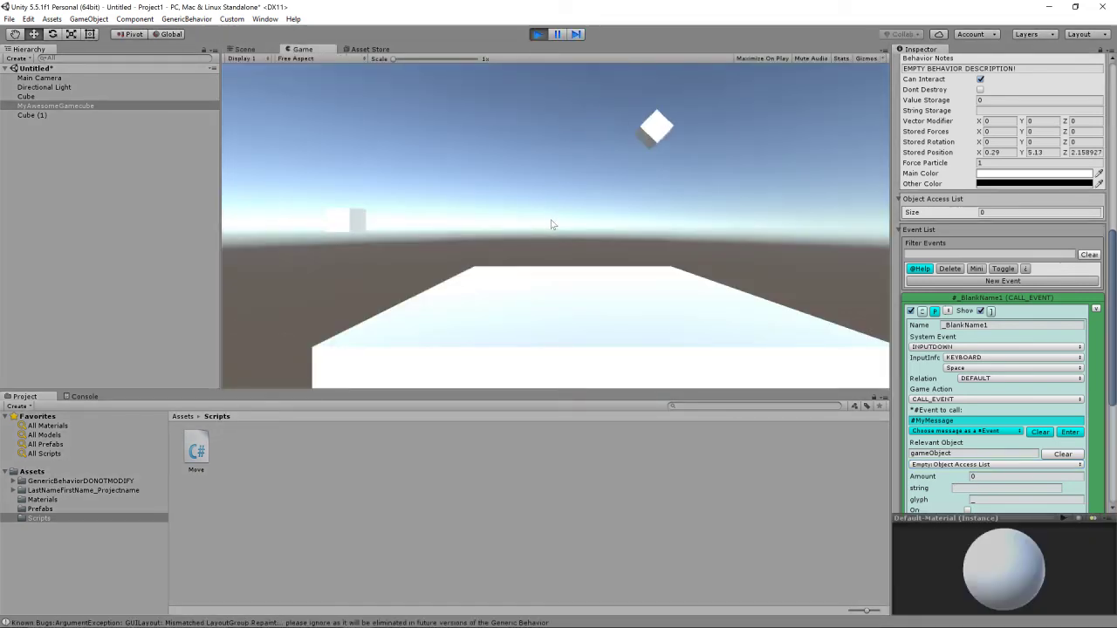
pyautogui.click(537, 34)
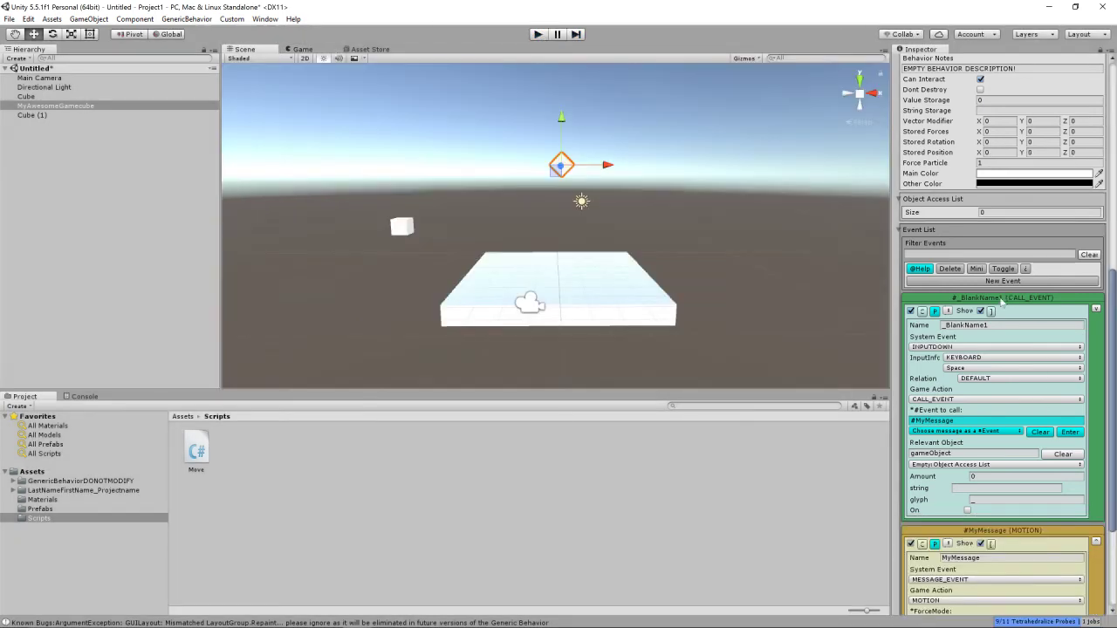
pyautogui.scroll(-3, 1027, 465)
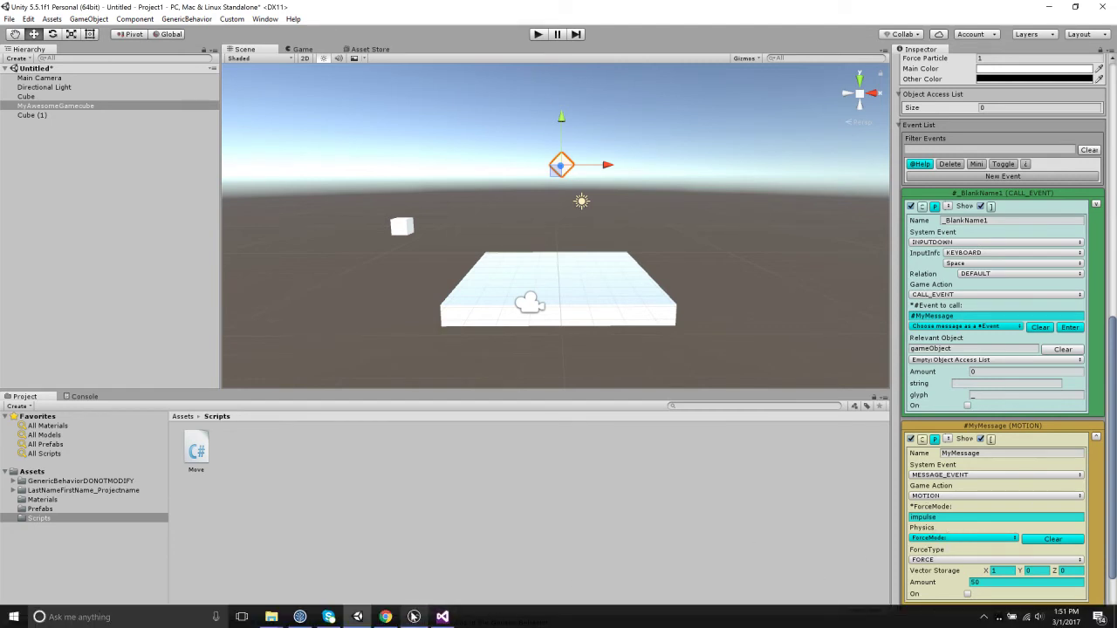
# Switch to the Using the Game Engine lecture in Google Slides and view the System Events slide.
pyautogui.click(386, 622)
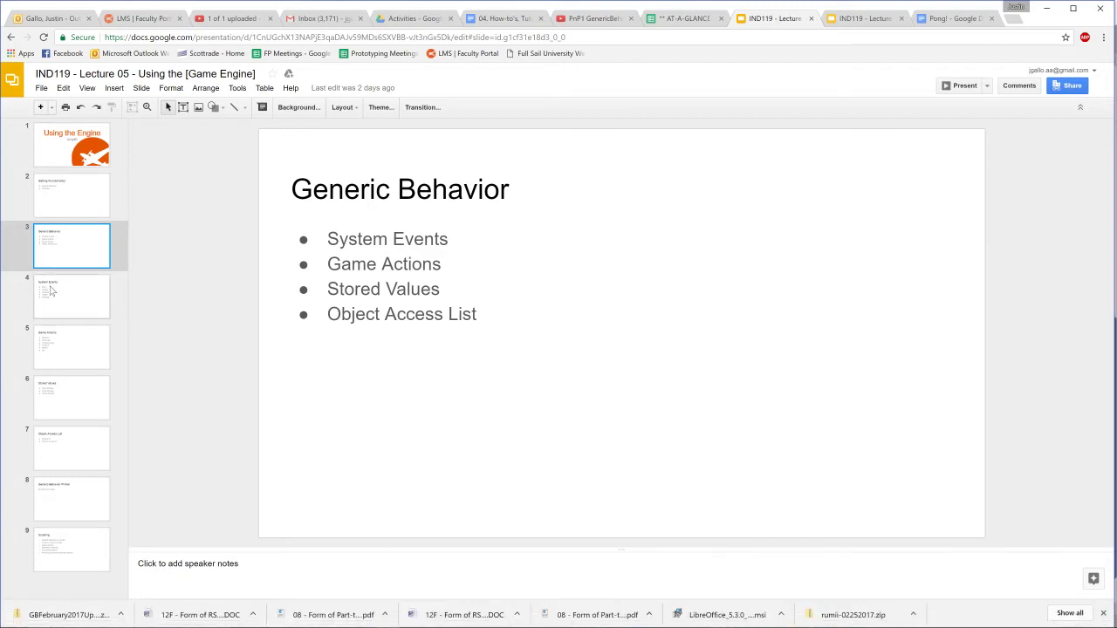
pyautogui.click(55, 295)
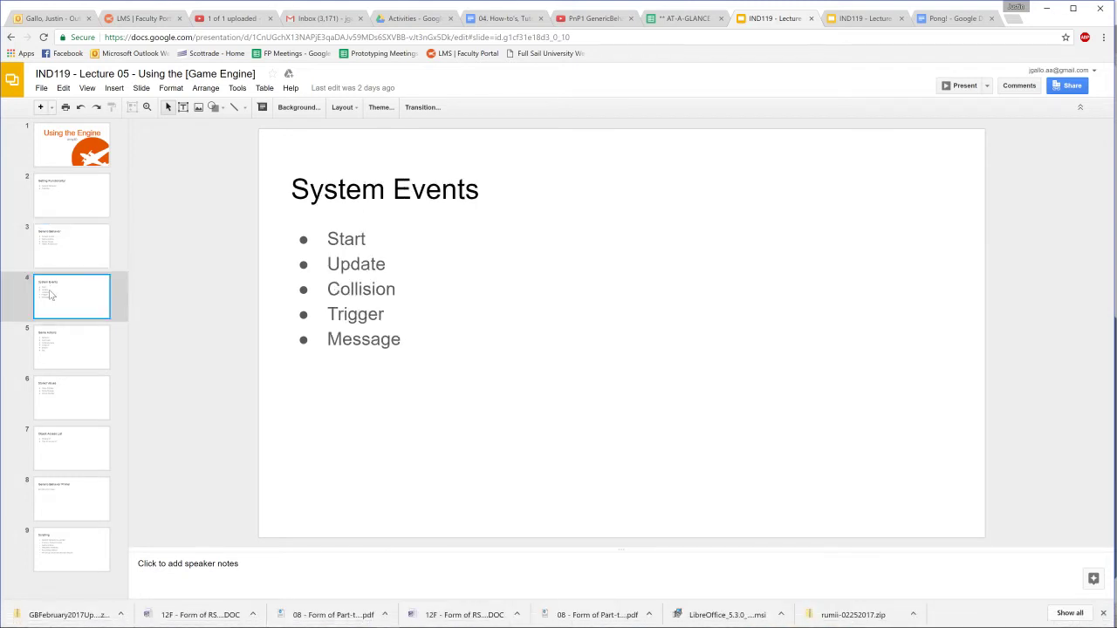
# View the Game Actions slide, revisit System Events, and move through Game Actions to the Stored Values slide.
pyautogui.click(76, 347)
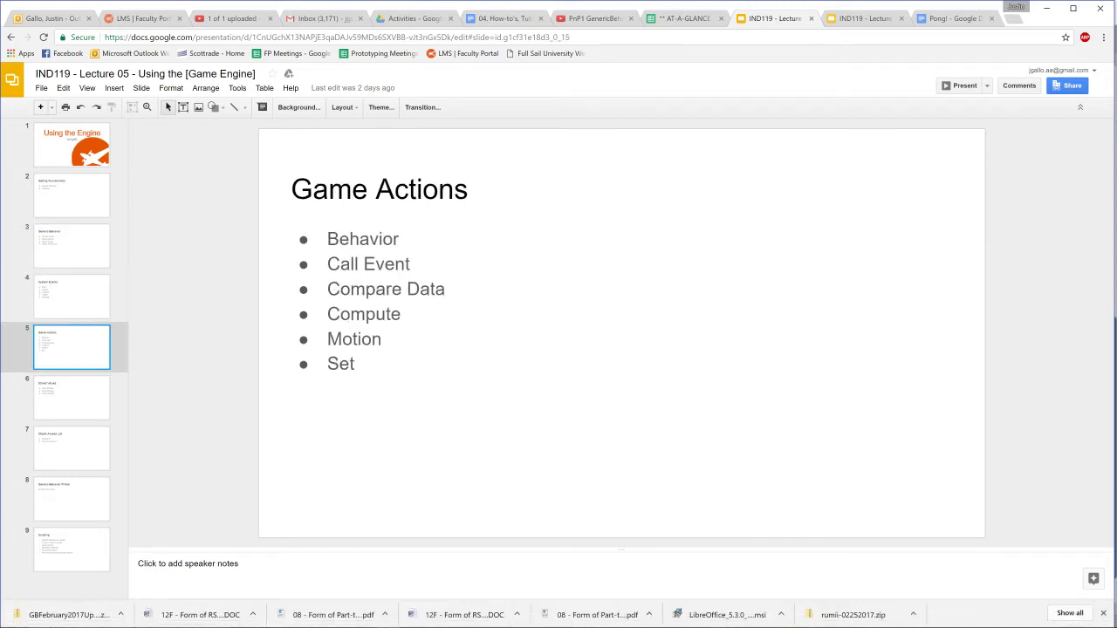
pyautogui.click(85, 309)
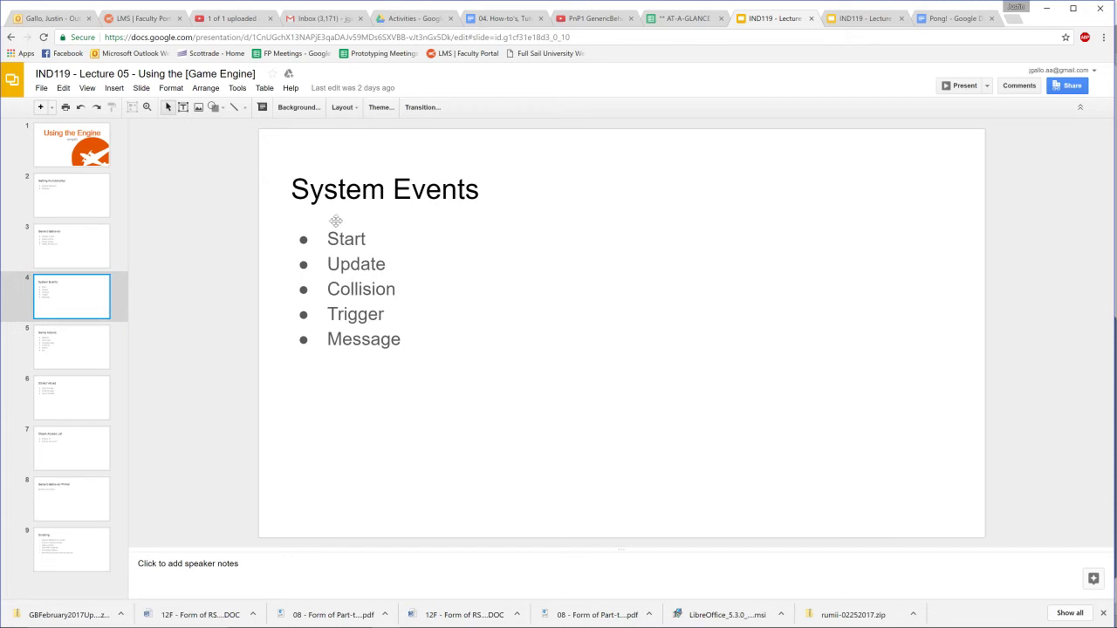
pyautogui.click(75, 345)
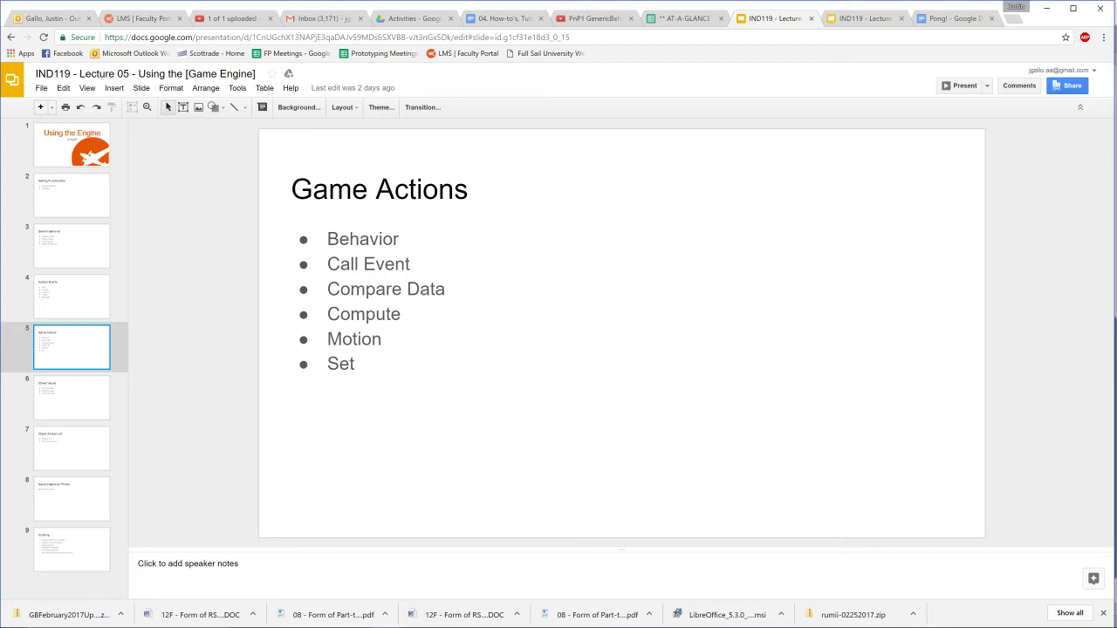
pyautogui.click(75, 402)
# Switch to Unity and examine the Value Storage, String Storage and Vector Modifier fields of MyAwesomeGamecube's Generic Behavior, rechecking the Stored Values slide.
pyautogui.moveTo(568, 625)
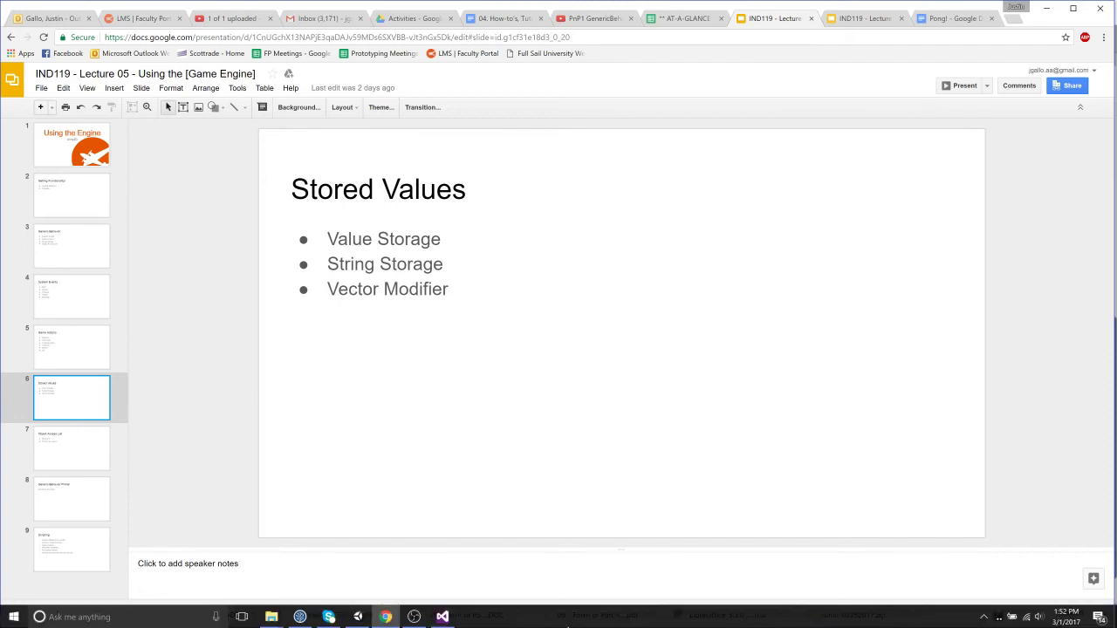
pyautogui.click(358, 617)
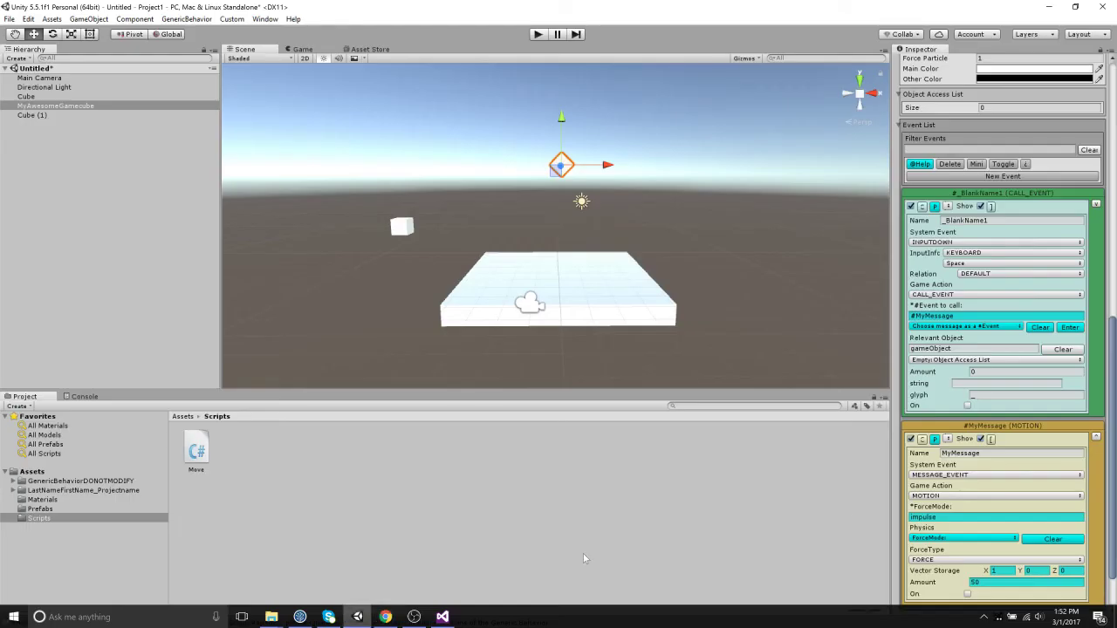
pyautogui.scroll(5, 1002, 332)
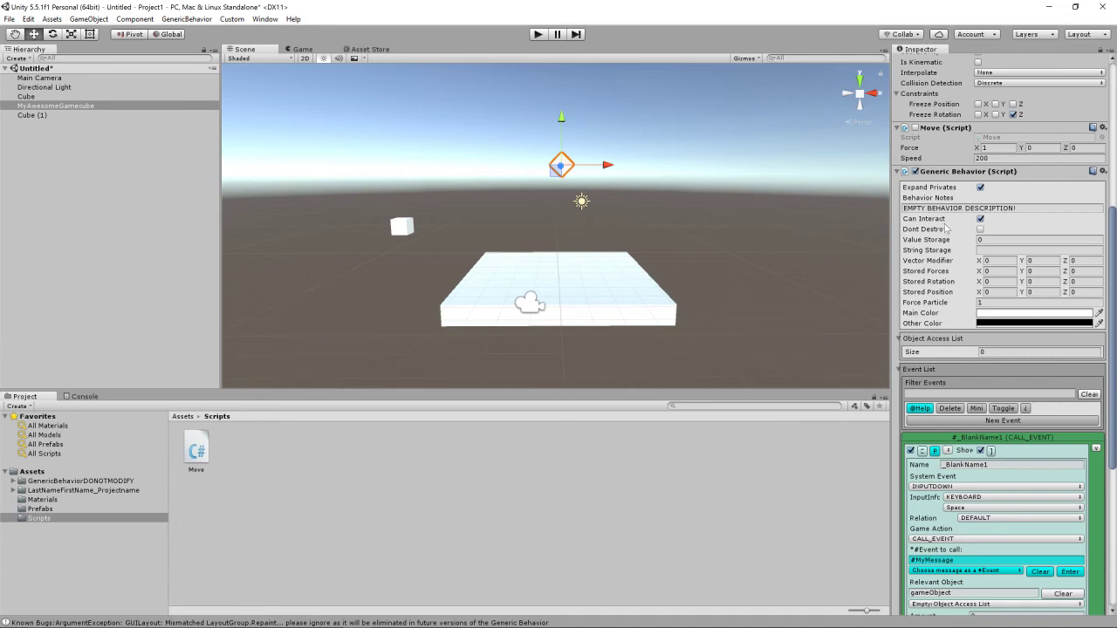
pyautogui.moveTo(300, 620)
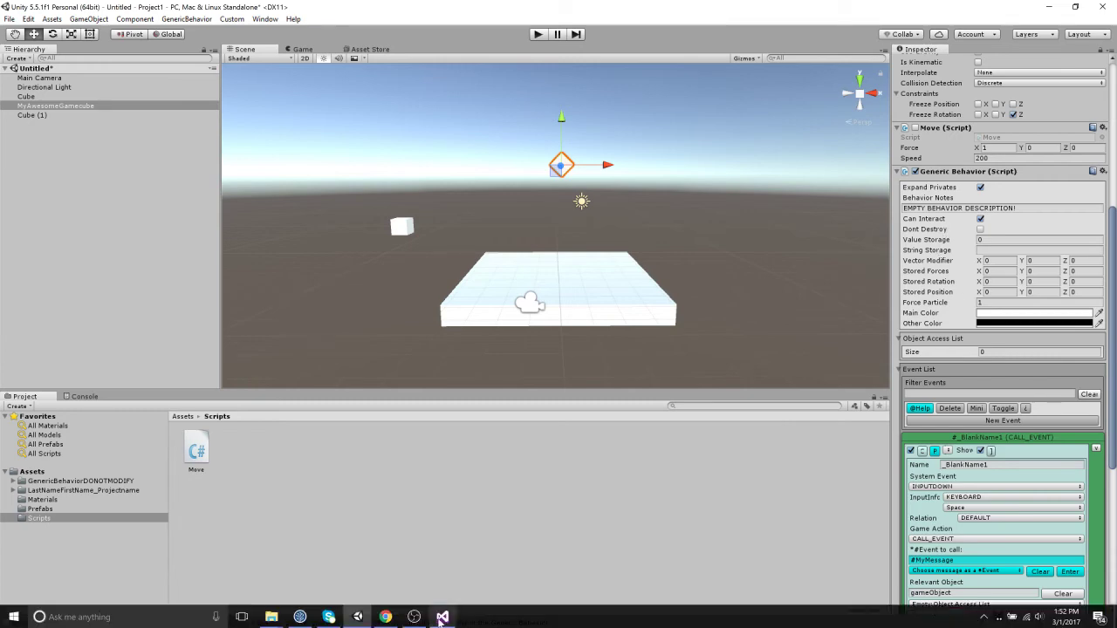
pyautogui.click(386, 617)
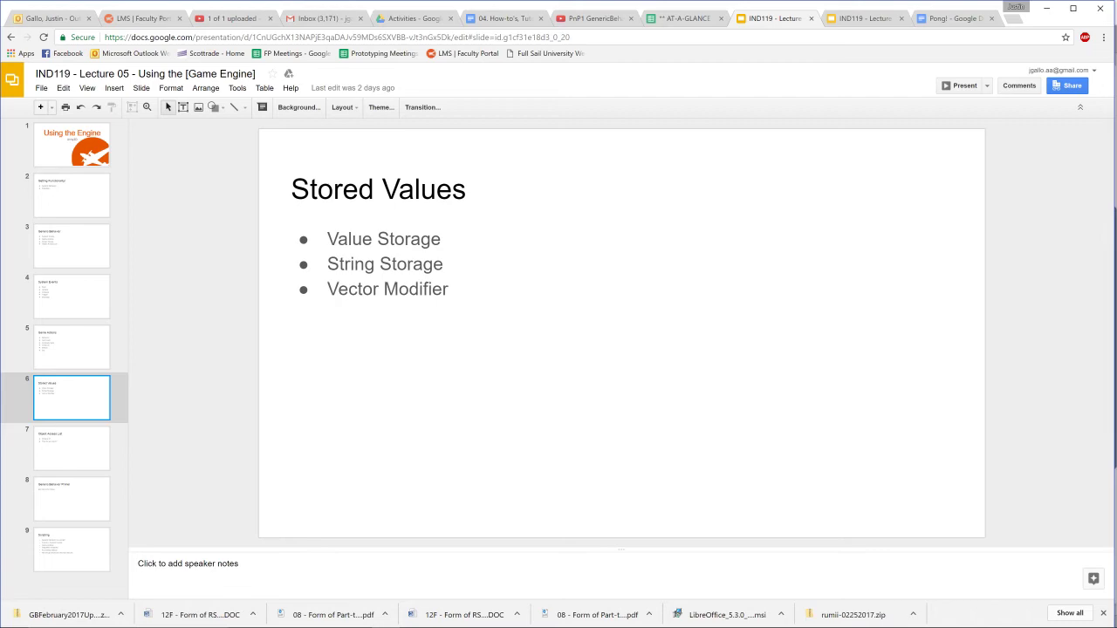
pyautogui.click(357, 618)
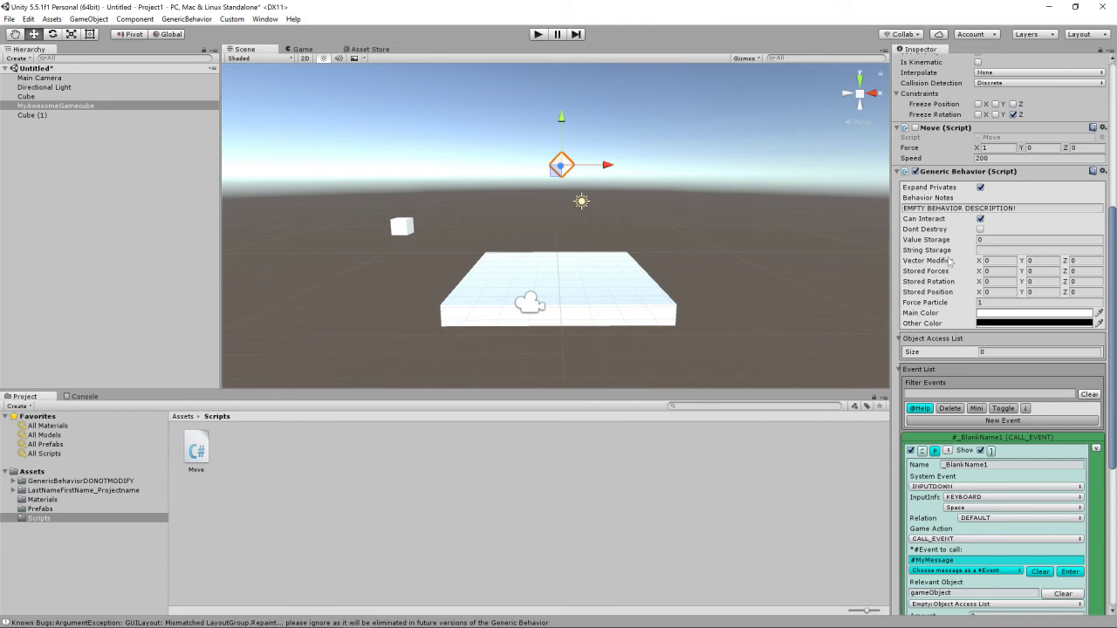
pyautogui.moveTo(927, 242)
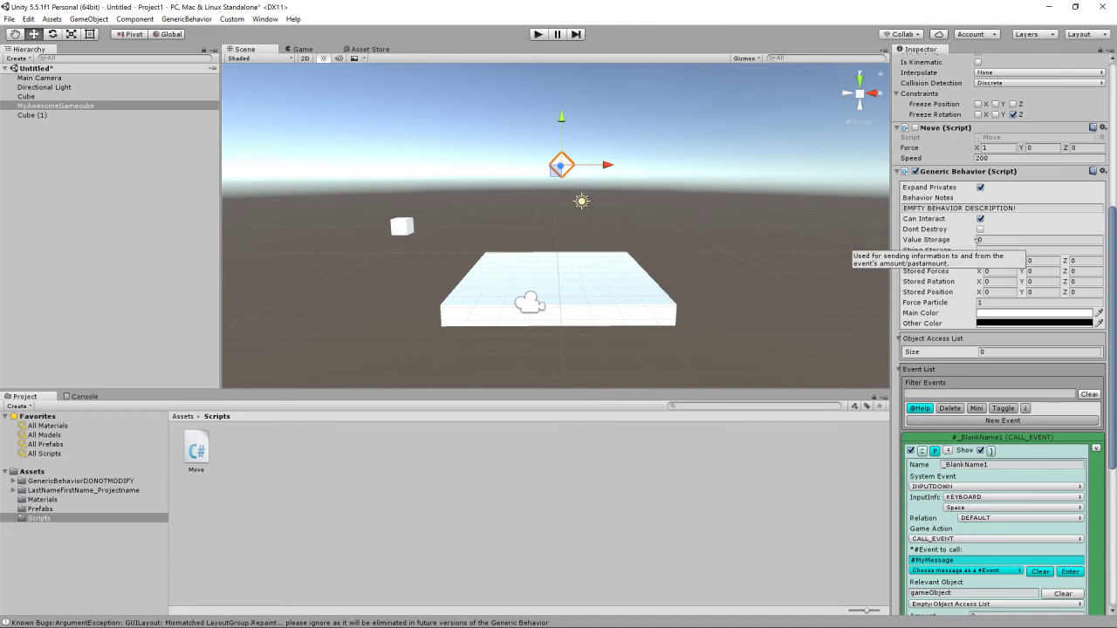
pyautogui.moveTo(970, 262)
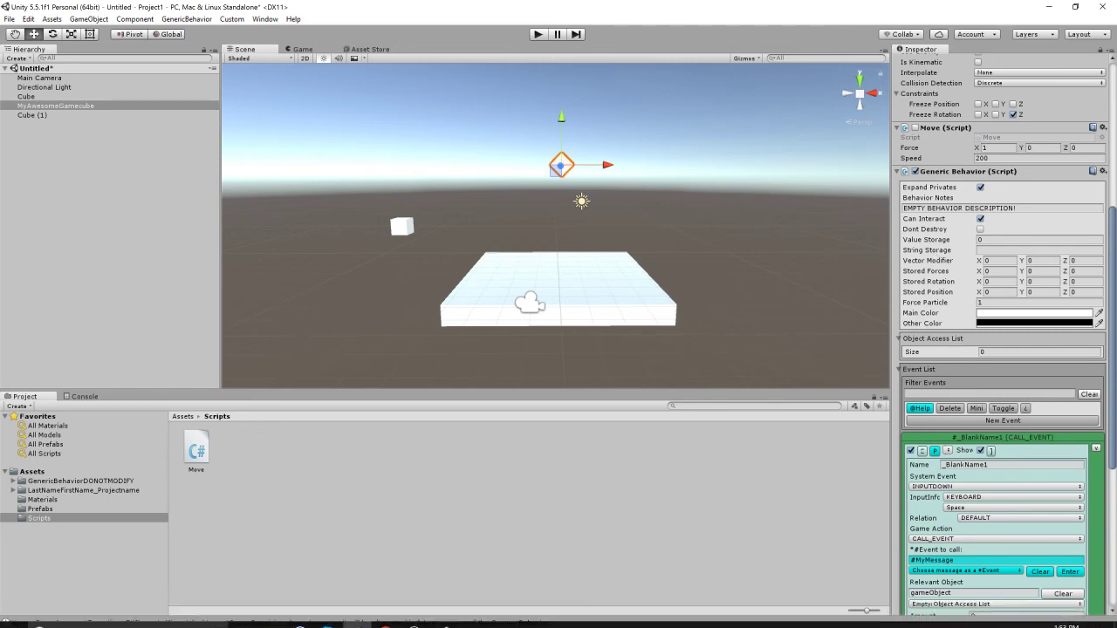
# View the Object Access List slide in Google Slides and return to Unity.
pyautogui.click(385, 616)
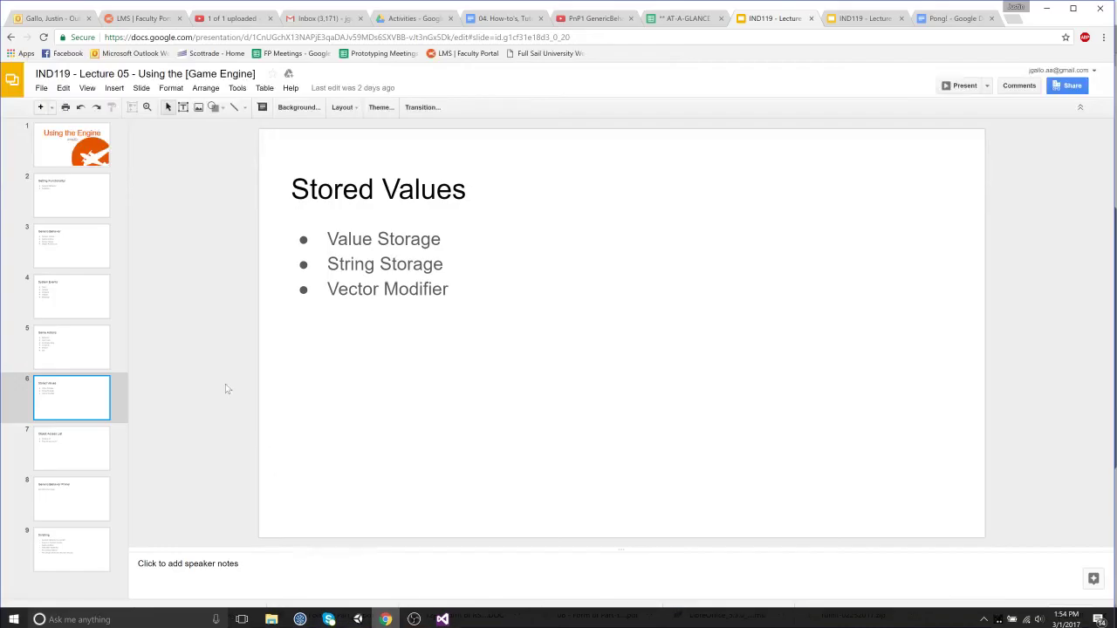
pyautogui.click(117, 455)
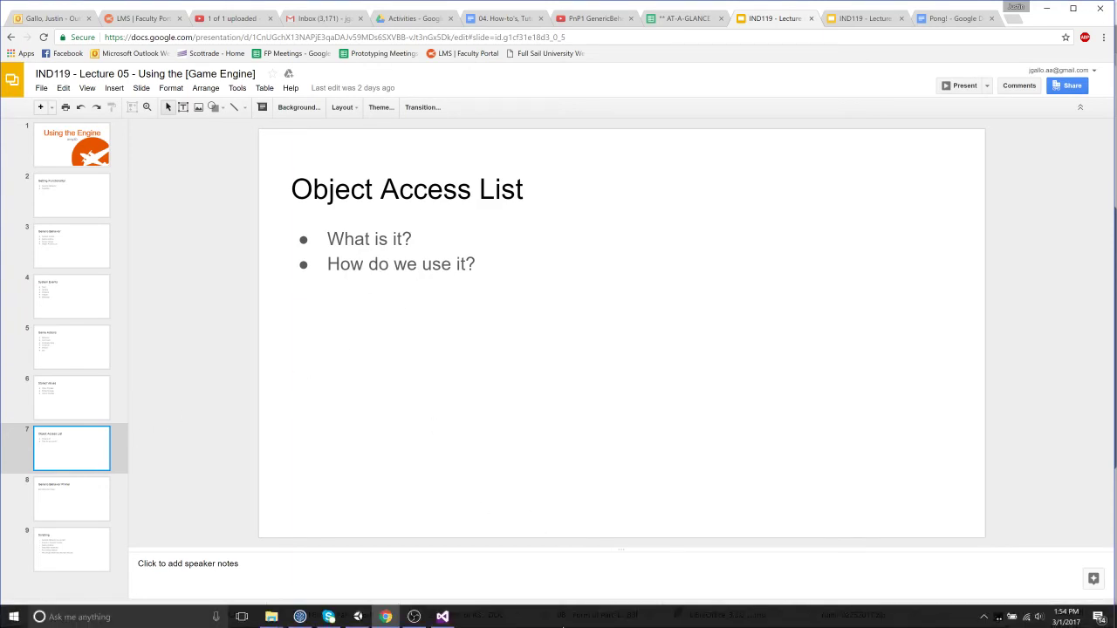
pyautogui.click(415, 617)
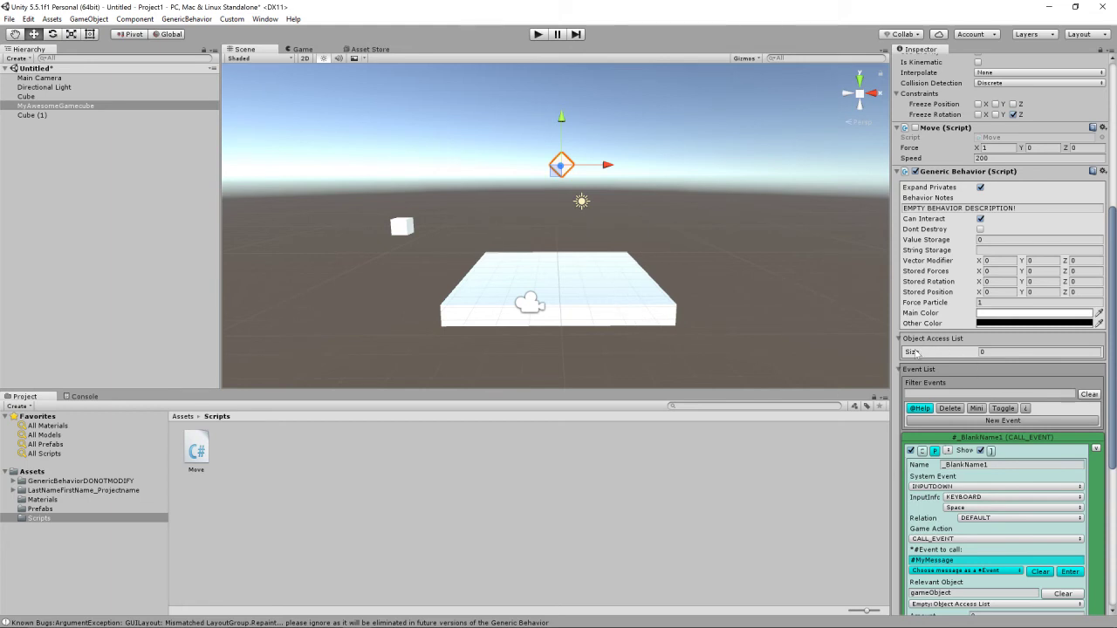
# Set MyAwesomeGamecube's Object Access List size to 1 and assign Cube (1) as Element 0.
pyautogui.click(983, 353)
pyautogui.write('1')
pyautogui.press('Return')
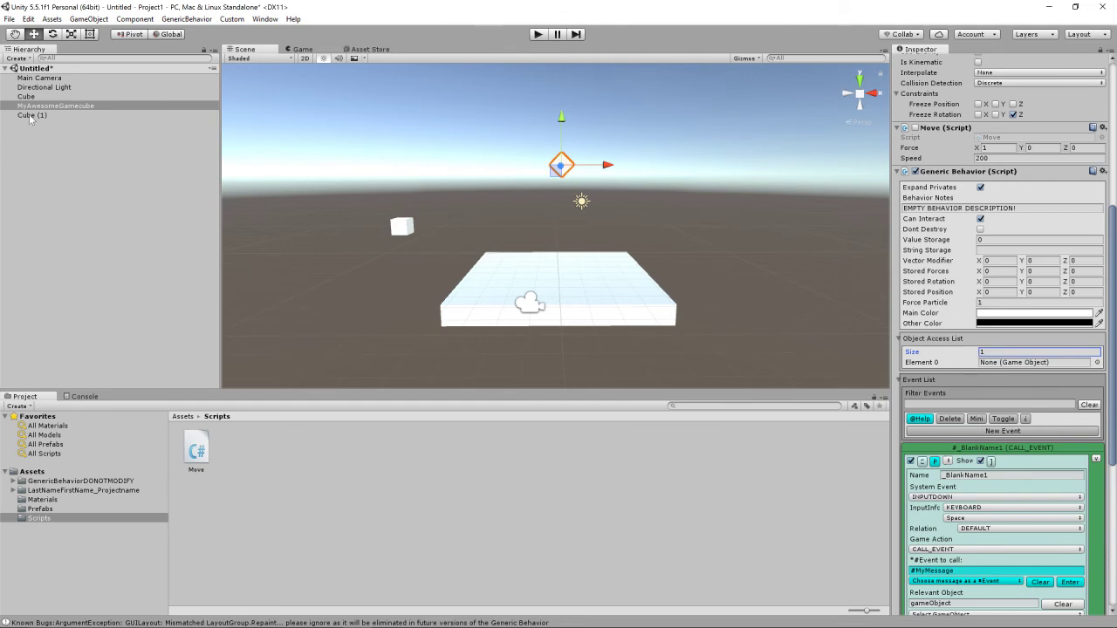
pyautogui.moveTo(30, 116); pyautogui.dragTo(989, 366)
pyautogui.scroll(-8, 938, 424)
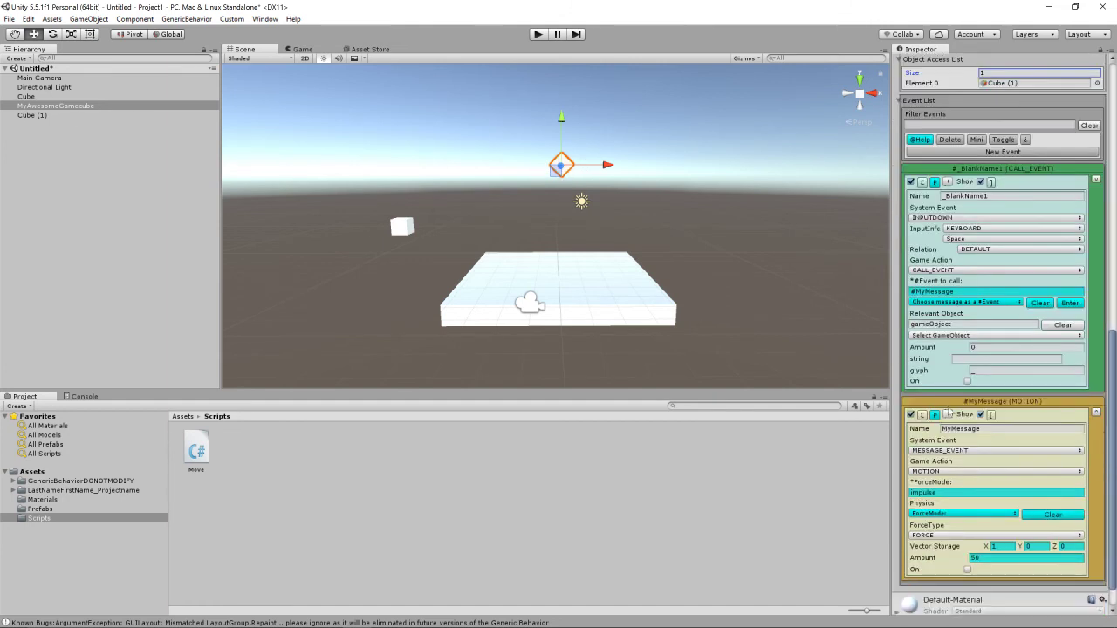
pyautogui.scroll(3, 959, 349)
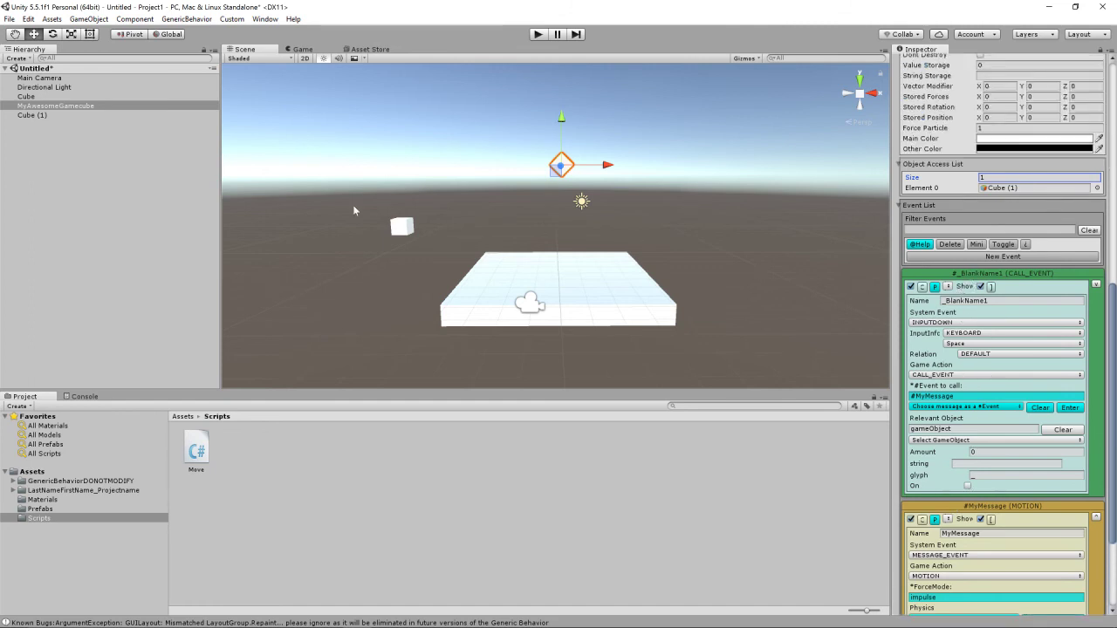
# Add a Rigidbody component to Cube (1).
pyautogui.click(65, 114)
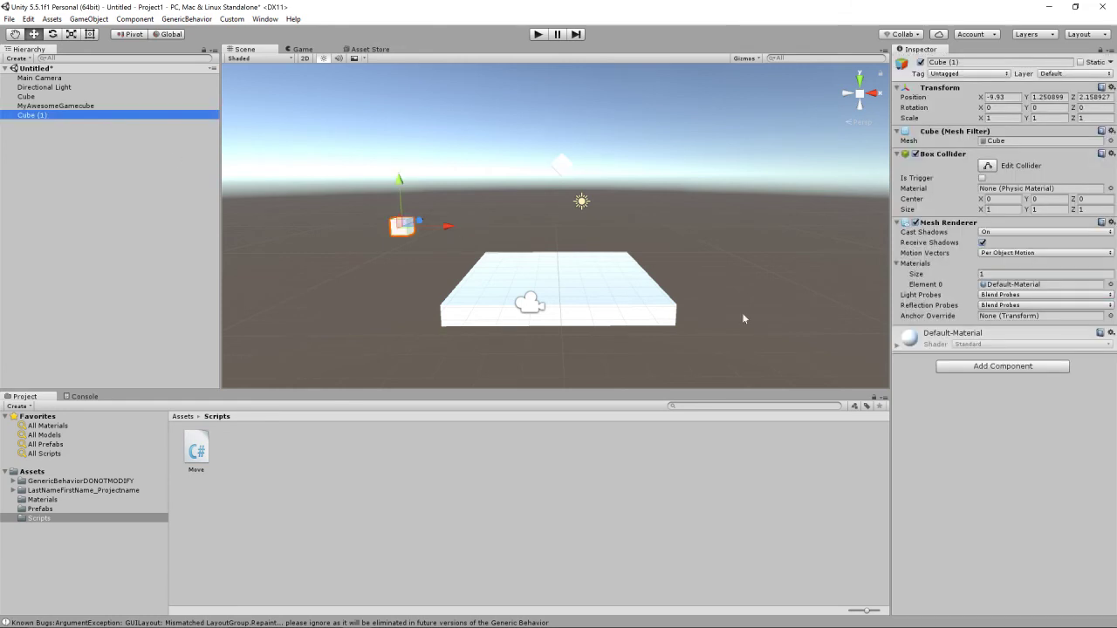
pyautogui.click(1022, 368)
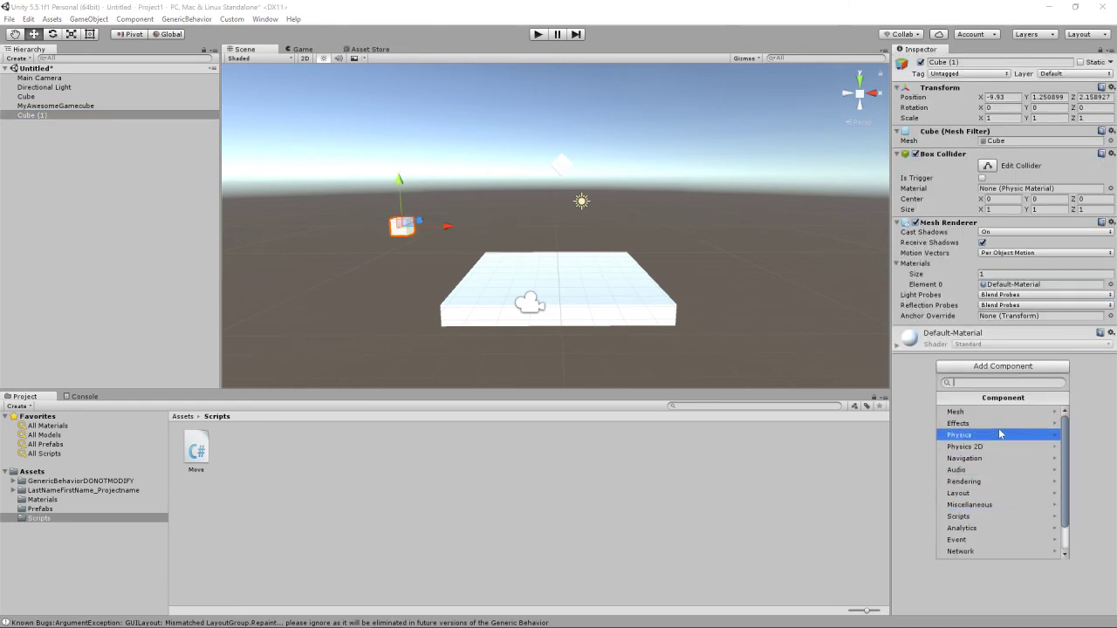
pyautogui.click(996, 432)
pyautogui.click(995, 411)
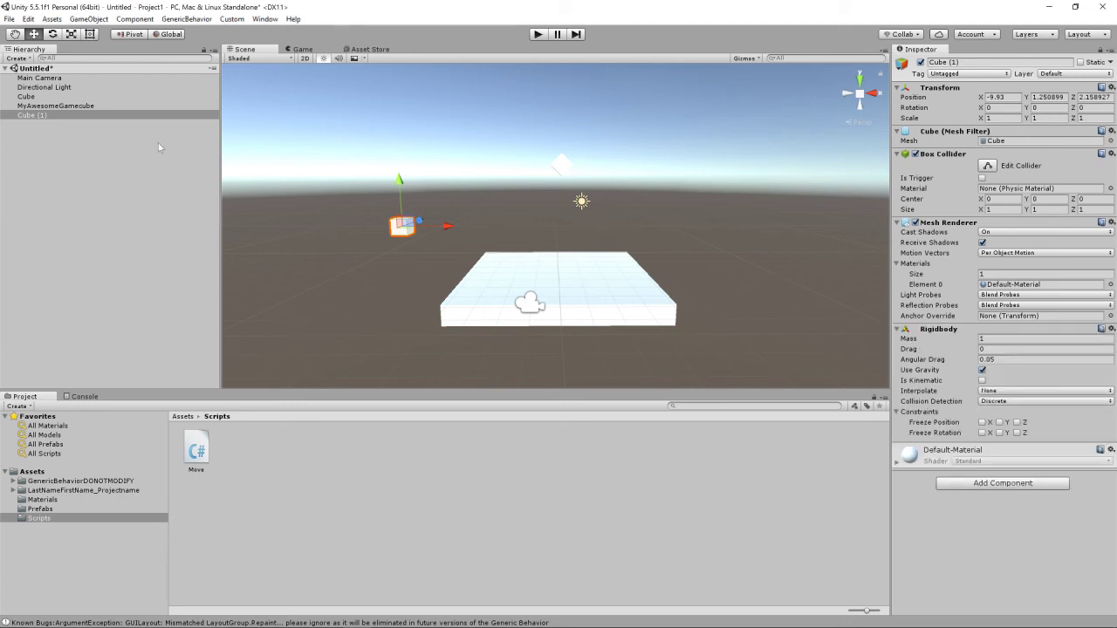
# Set the Relevant Object of MyAwesomeGamecube's CALL_EVENT event to Cube (1).
pyautogui.click(57, 107)
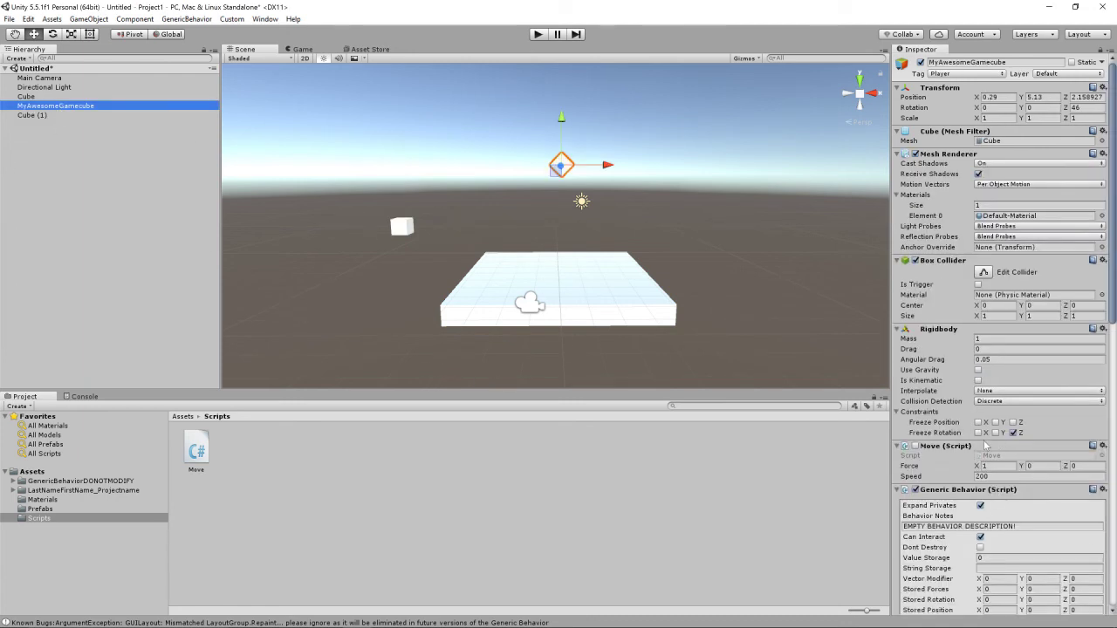
pyautogui.scroll(-4, 986, 441)
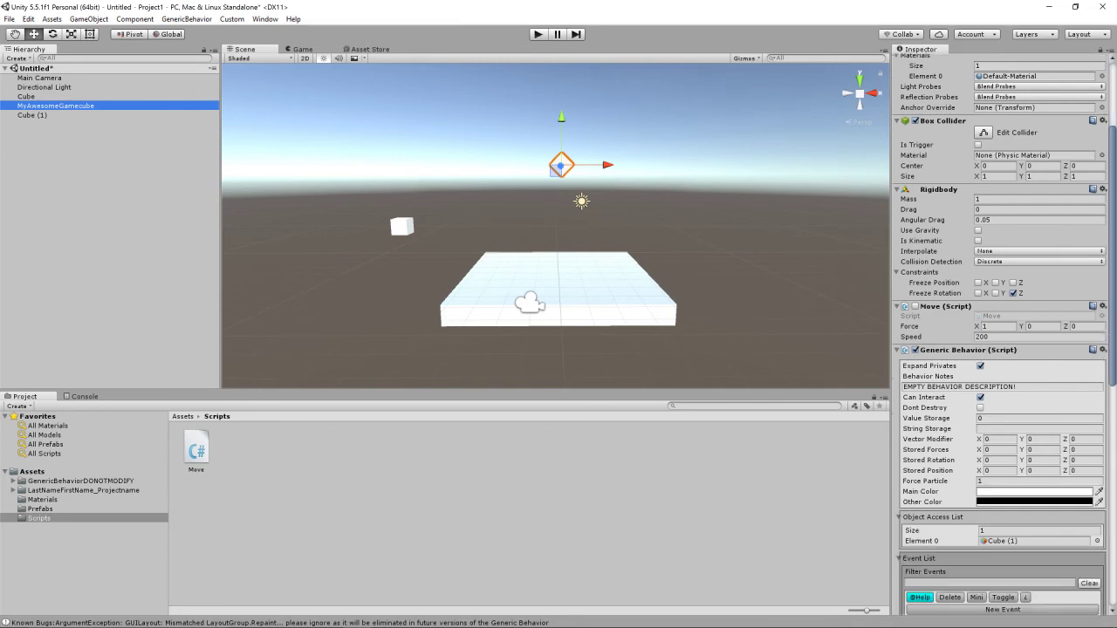
pyautogui.click(37, 113)
pyautogui.click(44, 107)
pyautogui.scroll(-12, 991, 371)
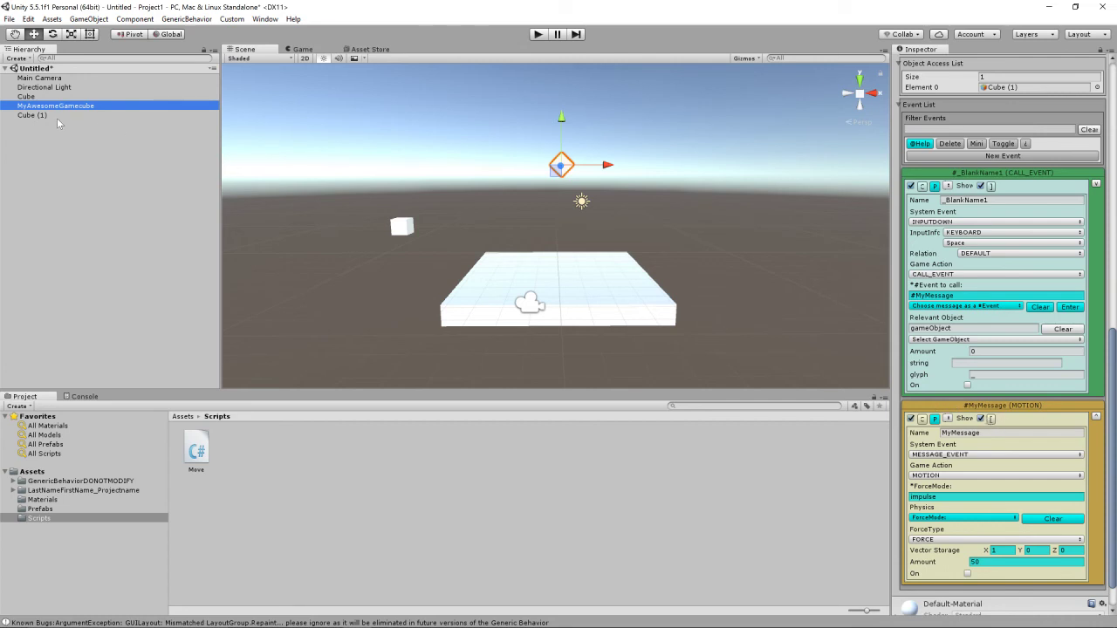
pyautogui.click(930, 340)
pyautogui.click(932, 377)
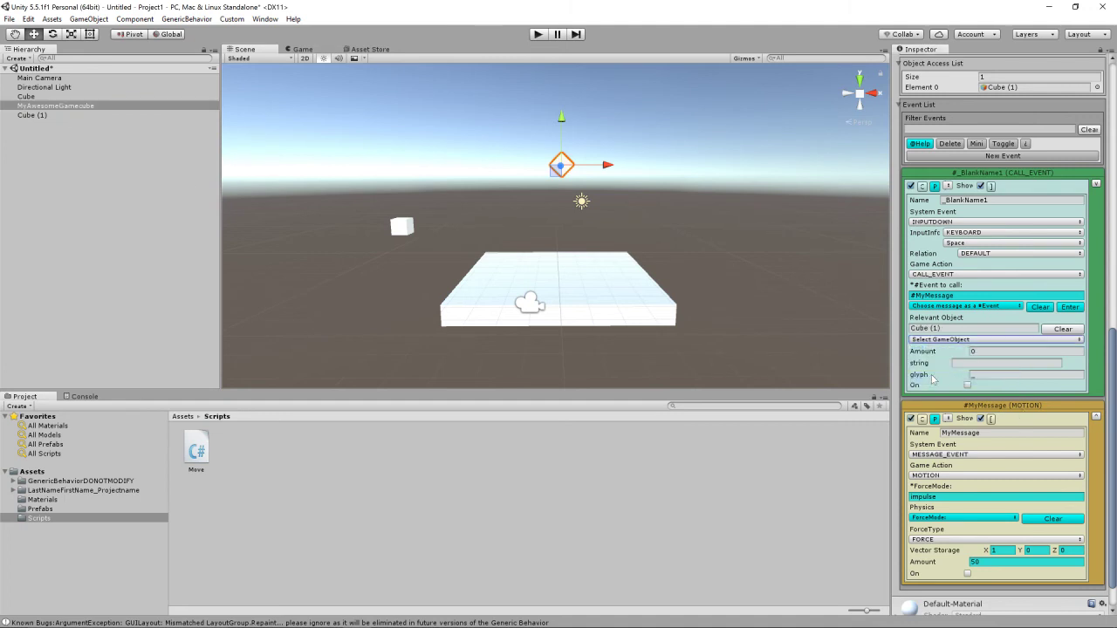
# Test the scene in Play mode, and review Cube (1)'s components and MyAwesomeGamecube's Object Access List and events.
pyautogui.click(538, 34)
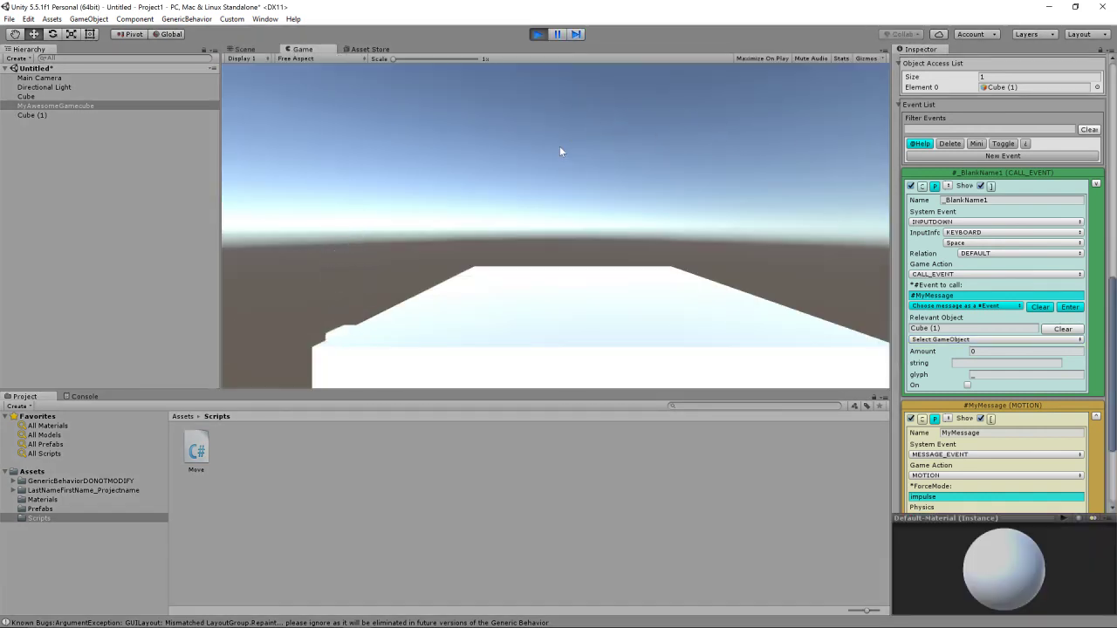
pyautogui.click(537, 34)
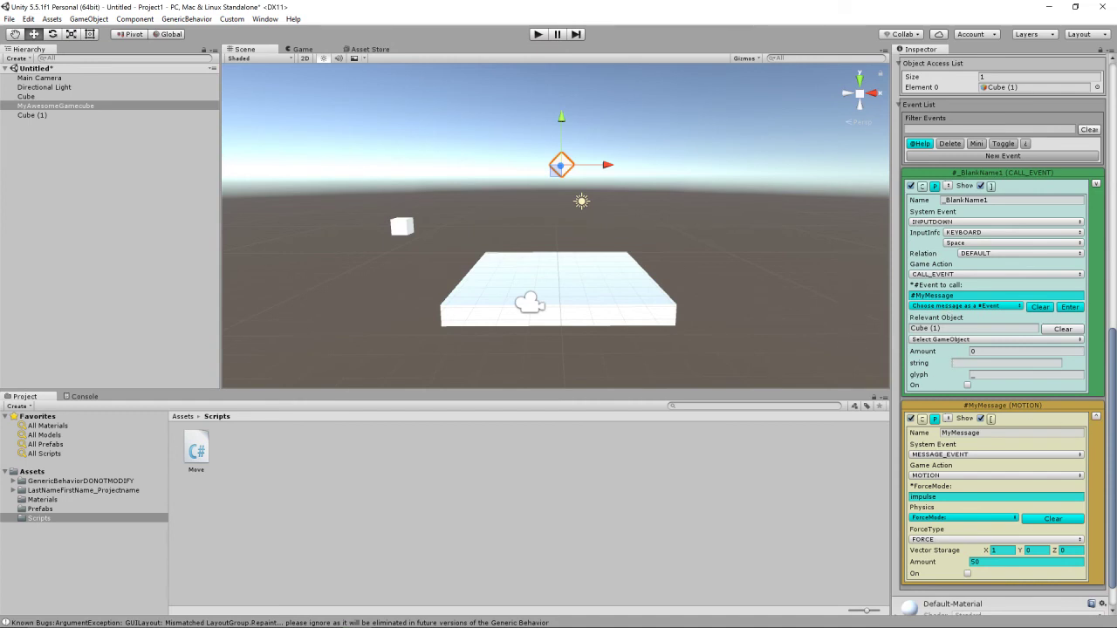
pyautogui.click(42, 115)
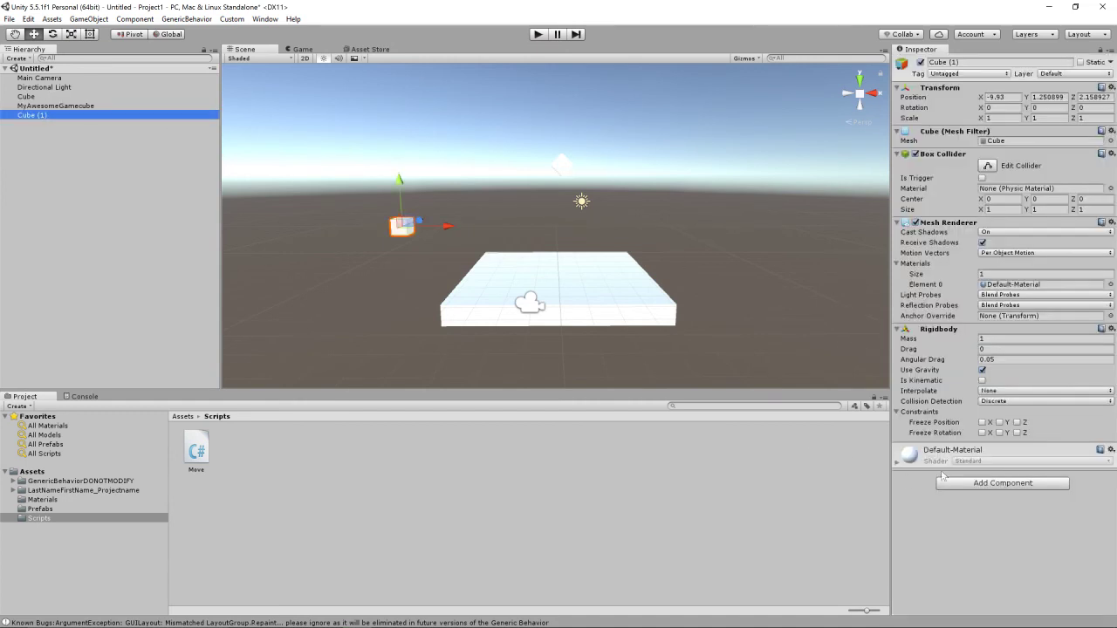
pyautogui.click(74, 104)
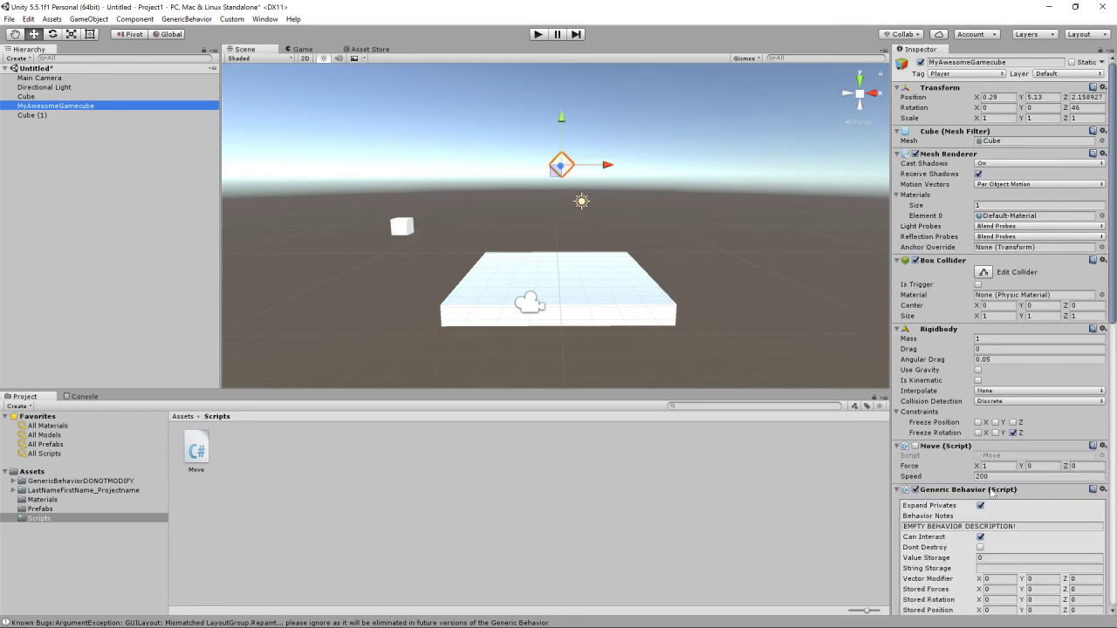
pyautogui.scroll(-10, 1020, 375)
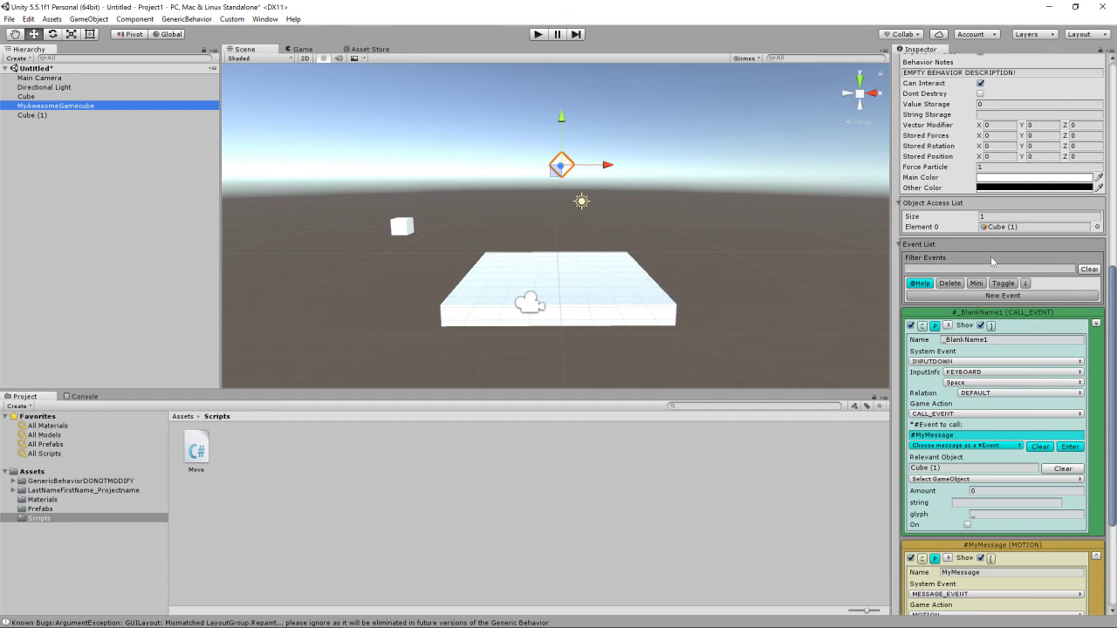
pyautogui.scroll(-4, 995, 279)
pyautogui.scroll(3, 1021, 364)
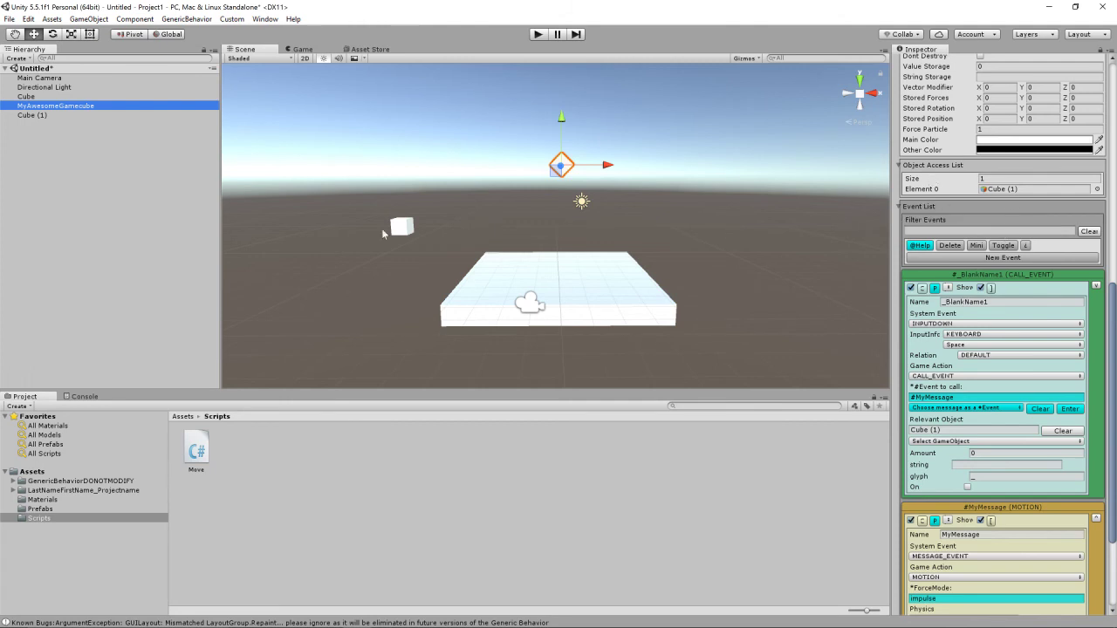
# Switch to the lecture in Google Slides and view the Generic Behavior, Scripting and Generic Behavior Primer slides.
pyautogui.click(386, 616)
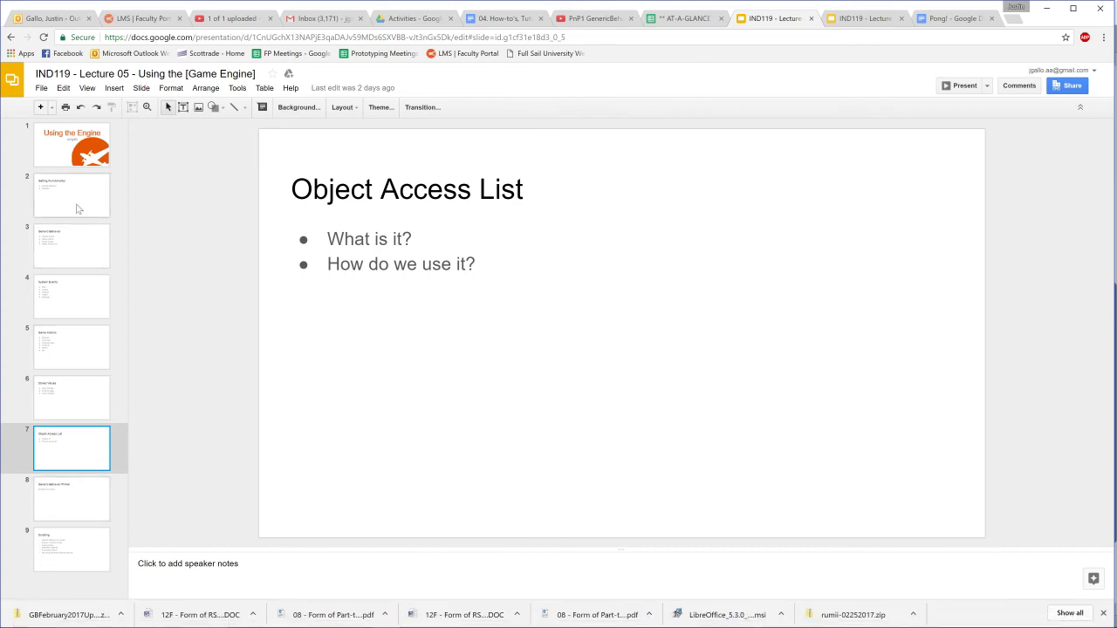
pyautogui.click(91, 259)
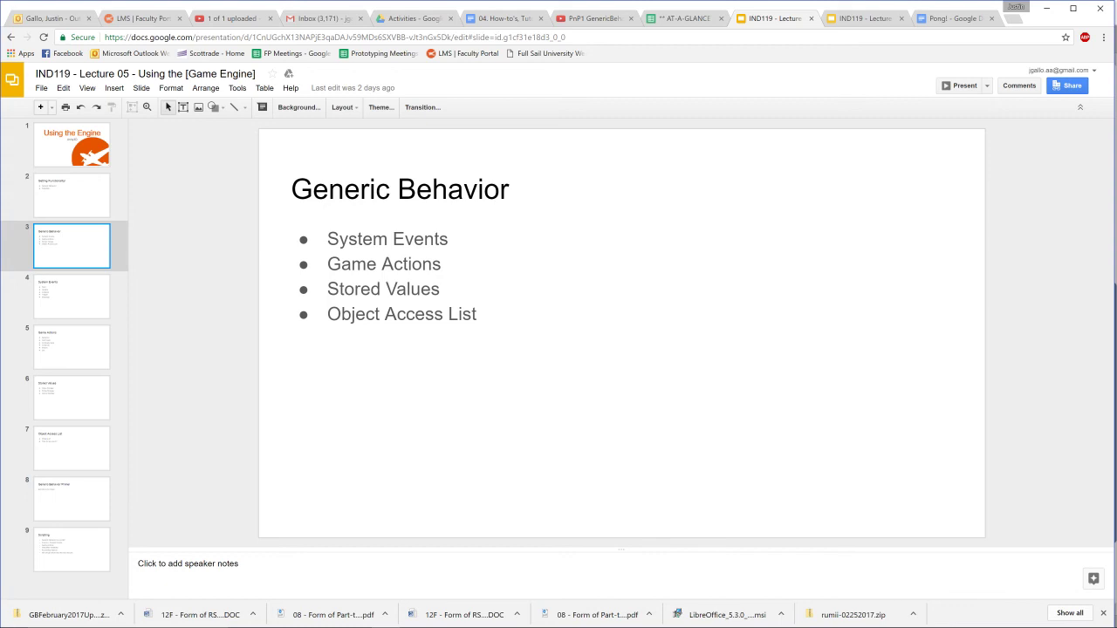
pyautogui.moveTo(328, 316); pyautogui.dragTo(485, 329)
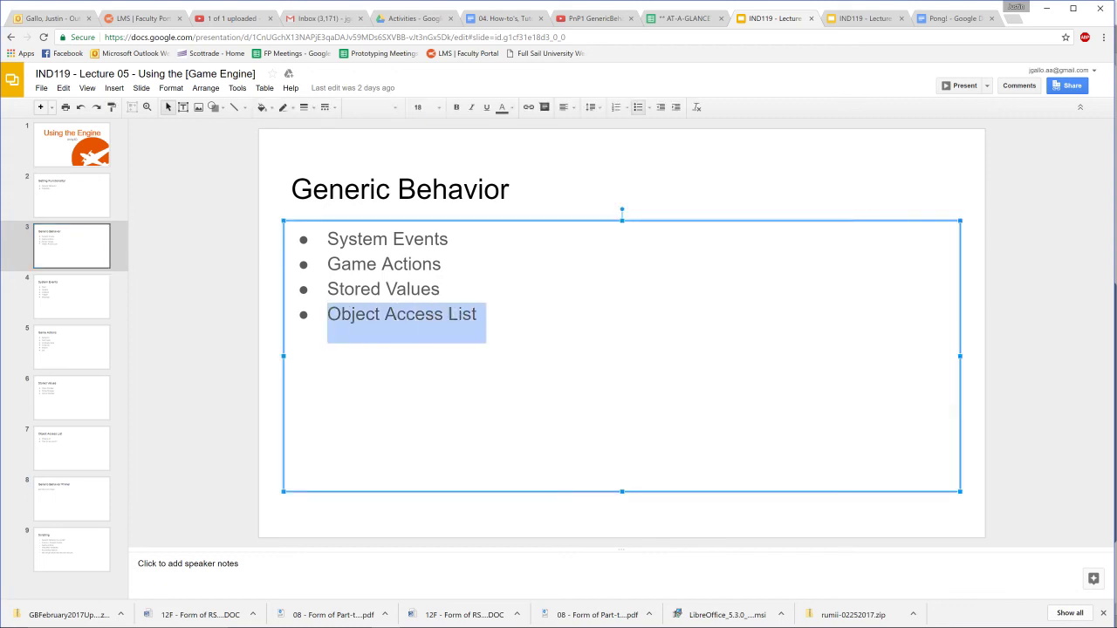
pyautogui.click(74, 541)
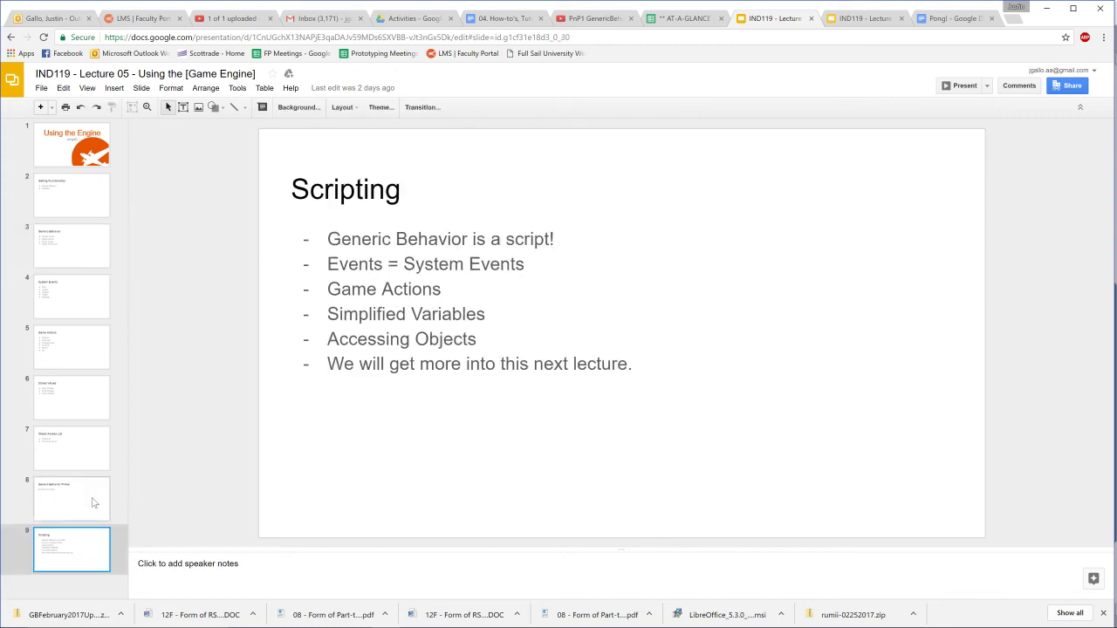
pyautogui.click(92, 499)
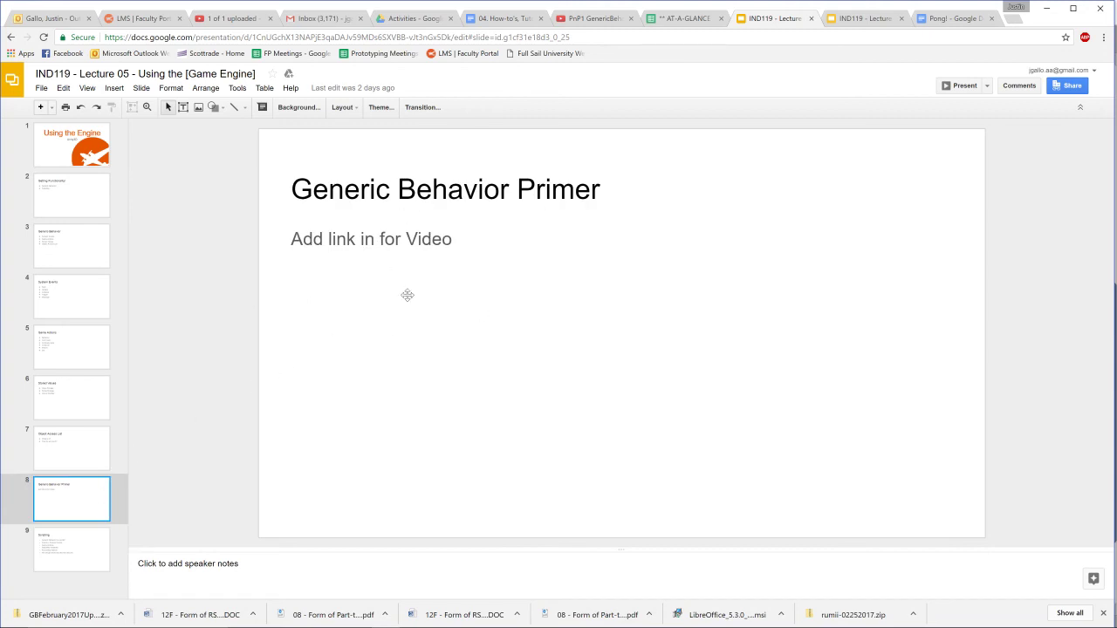
# View the Scripting slide, and in Unity inspect the GenericBehavior script in the Scripts folder of GenericBehaviorDONOTMODIFY.
pyautogui.click(61, 550)
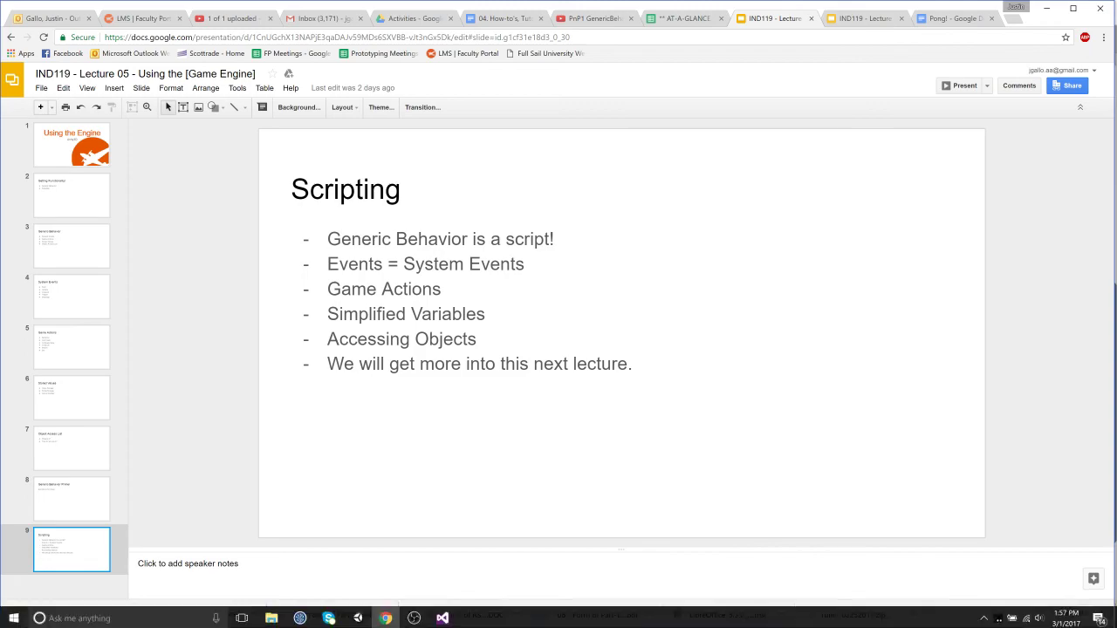
pyautogui.click(359, 617)
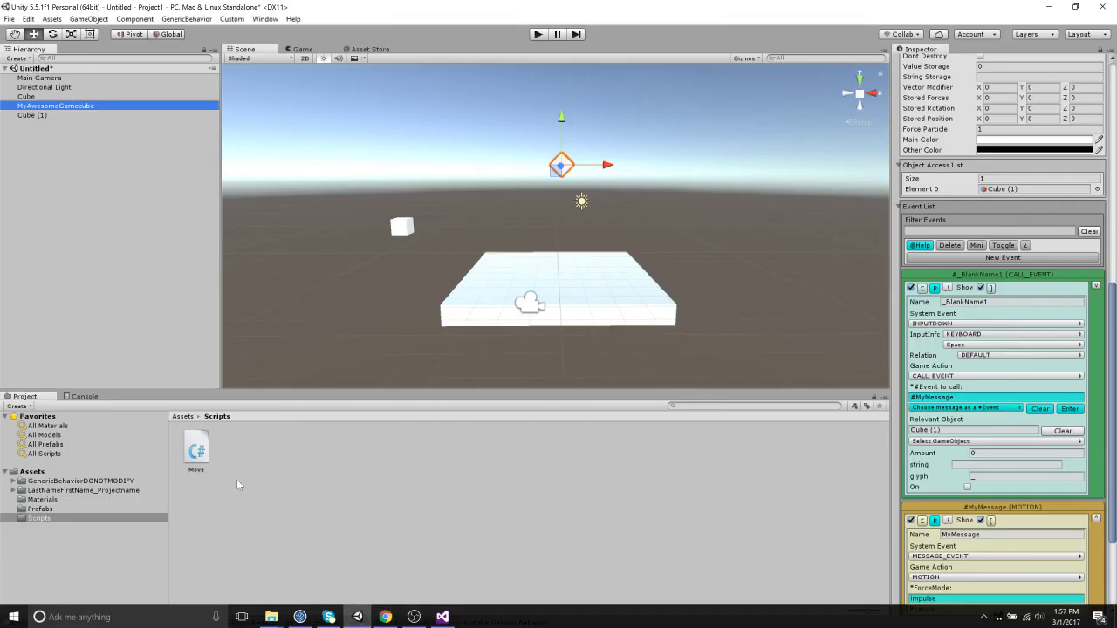
pyautogui.click(12, 481)
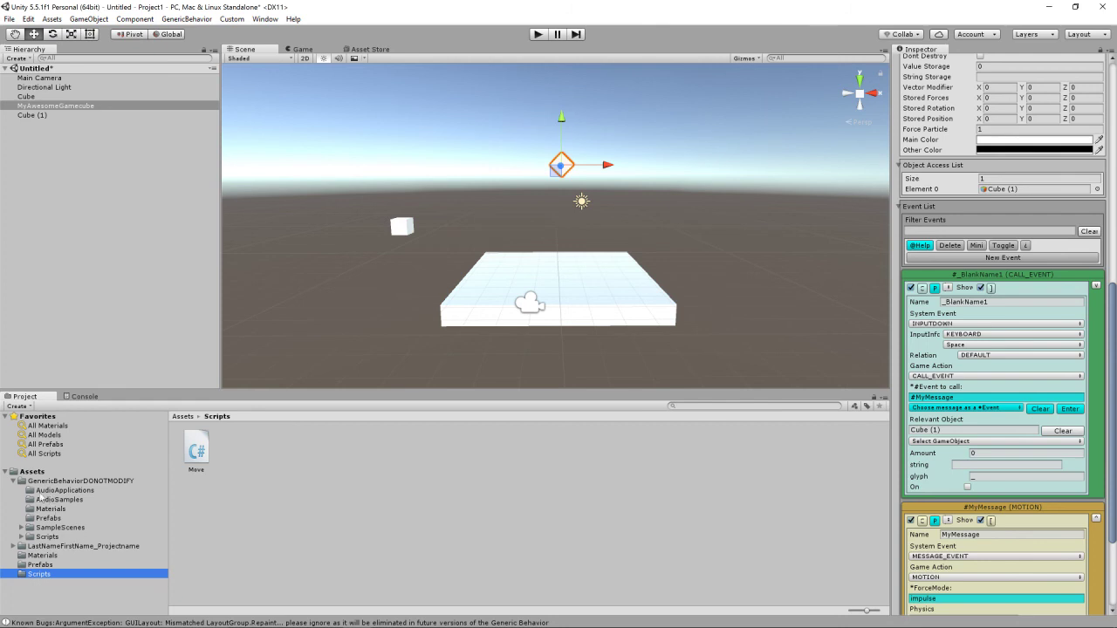
pyautogui.click(30, 539)
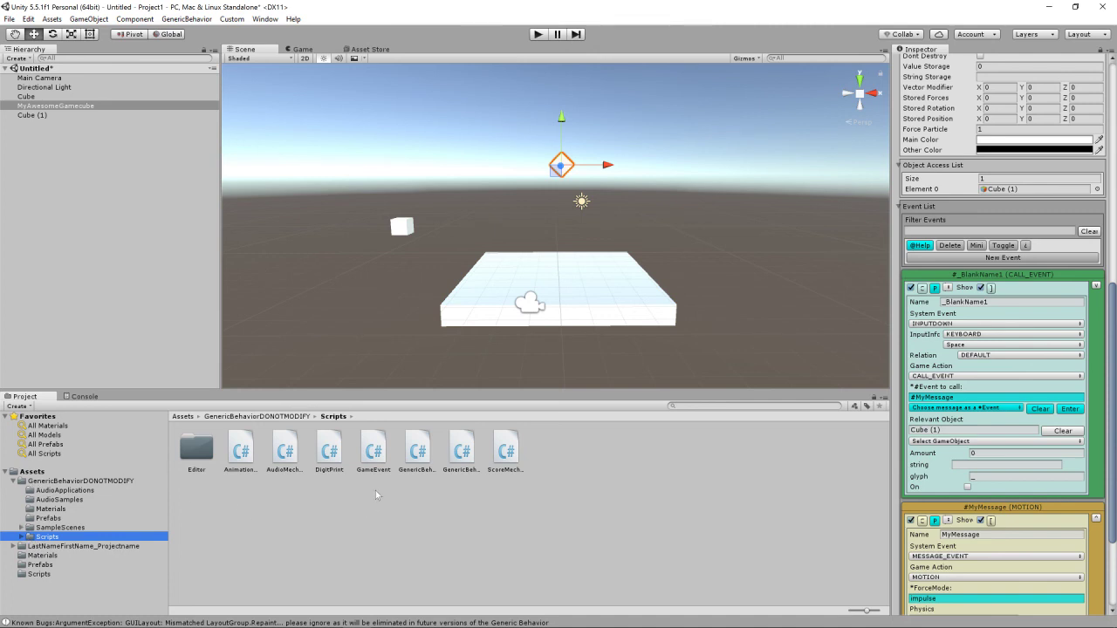
pyautogui.click(415, 459)
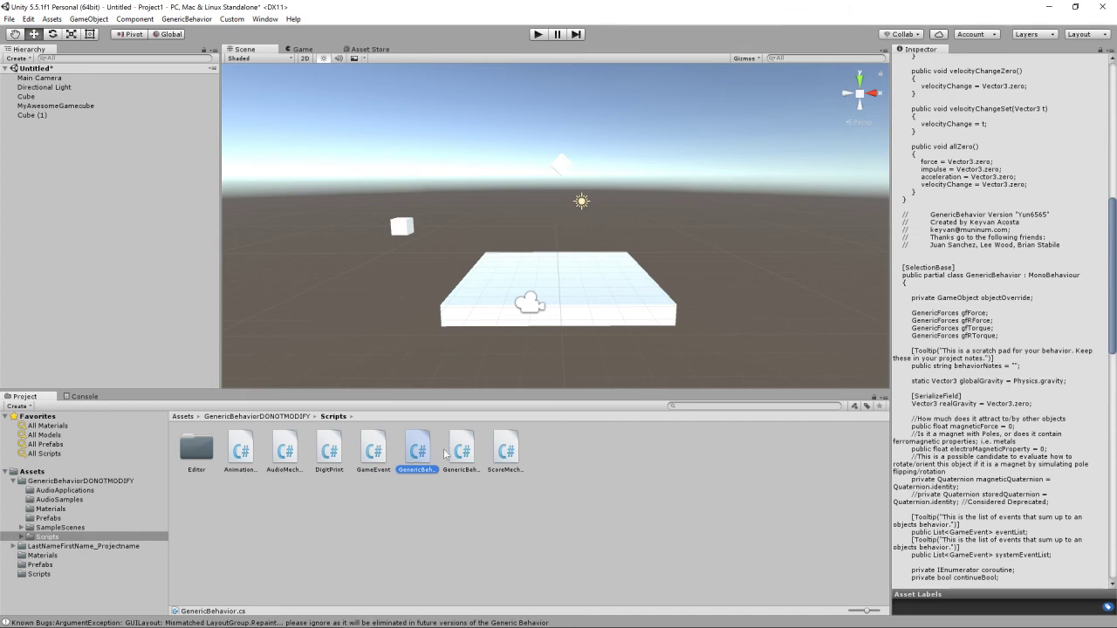
pyautogui.scroll(8, 954, 315)
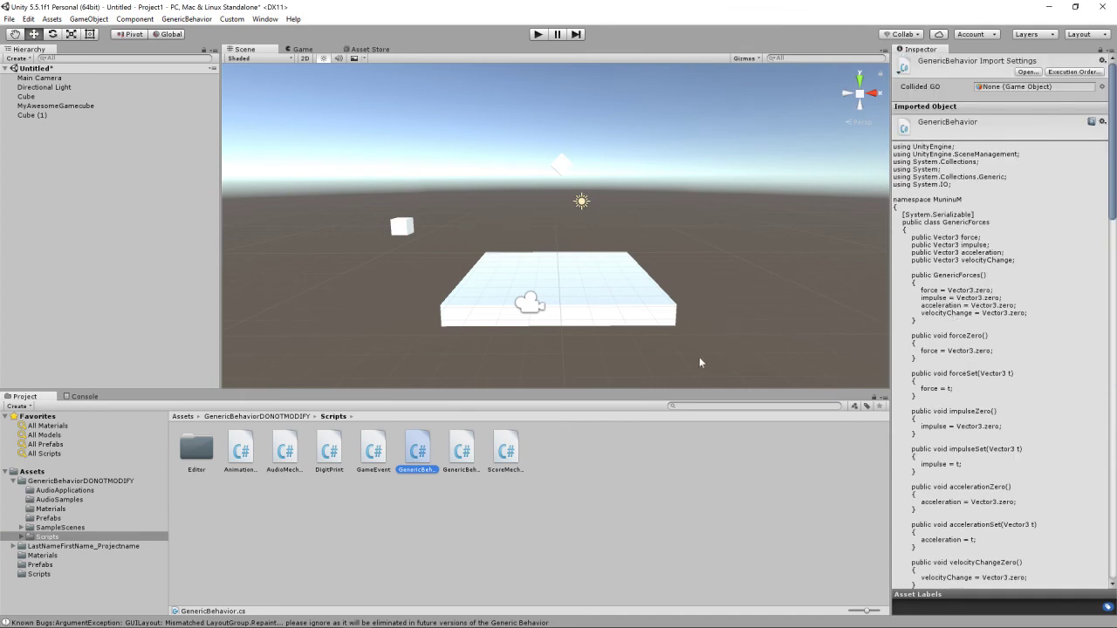
# Open GenericBehaviorStaticMethods.cs in Visual Studio and look through its accessors and the callEvent method.
pyautogui.doubleClick(461, 453)
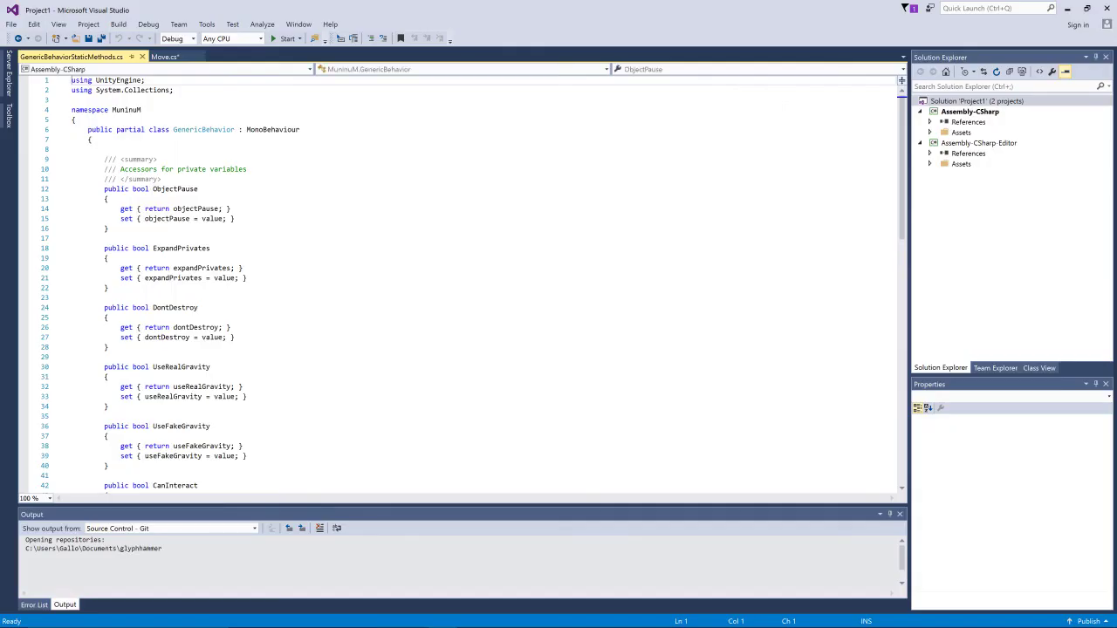
pyautogui.scroll(-14, 458, 283)
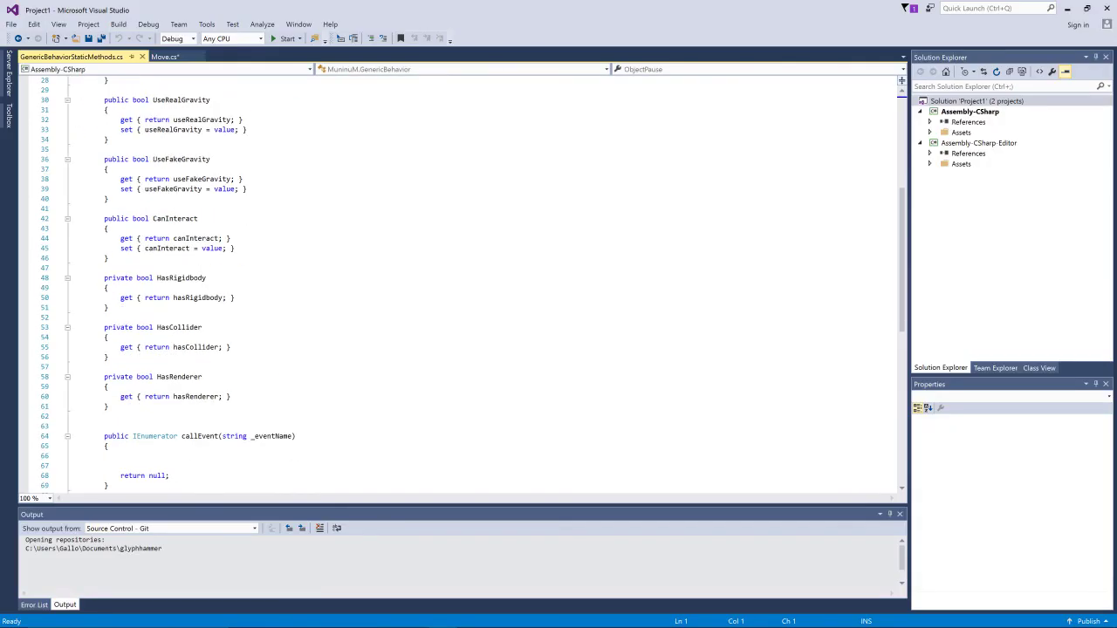
pyautogui.scroll(11, 458, 283)
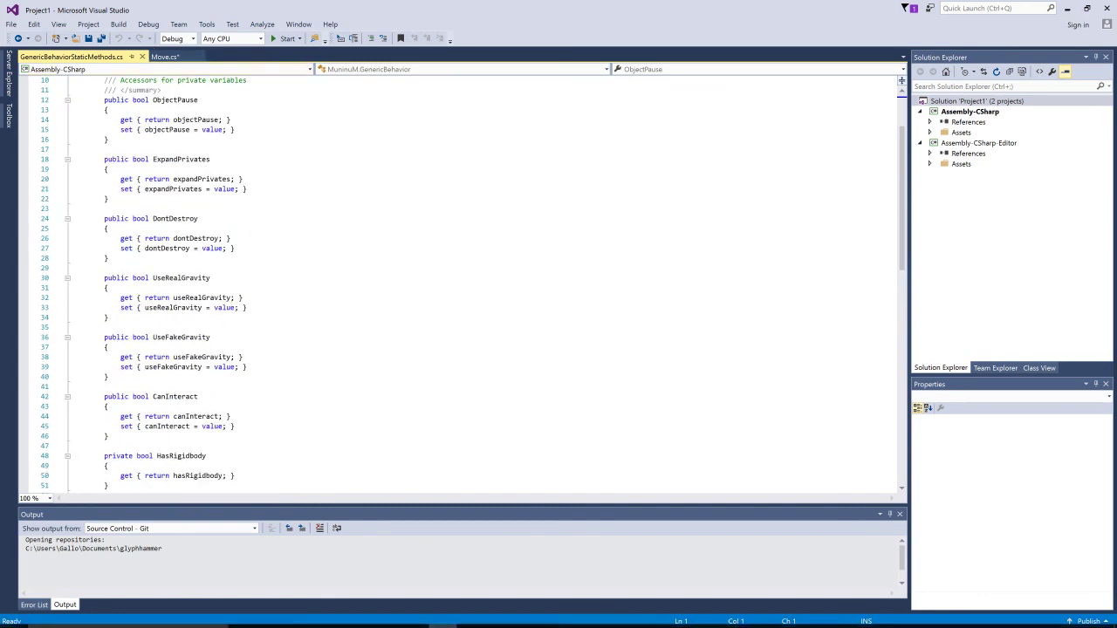
# Return to Unity, open GenericBehavior.cs in Visual Studio and look through the GenericForces class code.
pyautogui.click(370, 617)
pyautogui.doubleClick(417, 450)
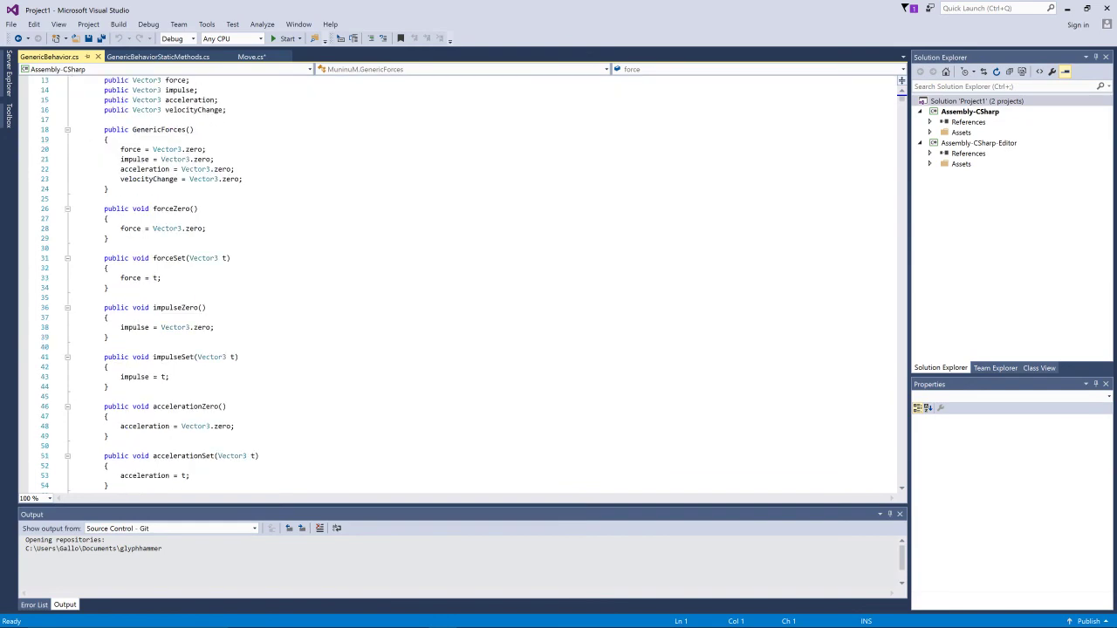
pyautogui.scroll(-7, 462, 283)
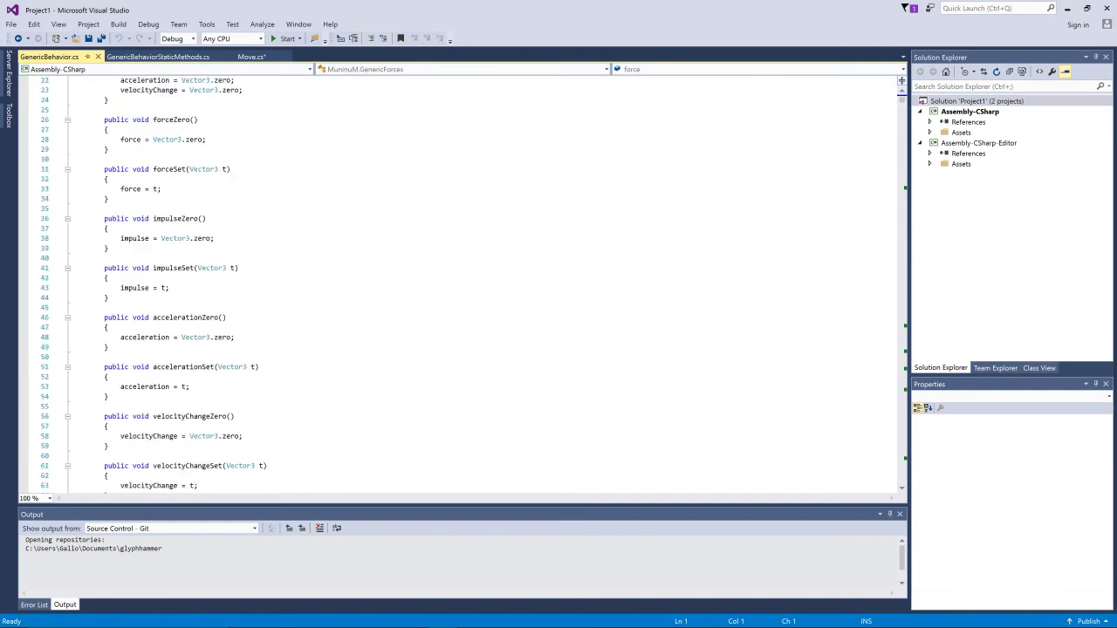
pyautogui.moveTo(904, 101)
pyautogui.mouseDown()
pyautogui.moveTo(902, 253)
pyautogui.moveTo(899, 284)
pyautogui.moveTo(879, 298)
pyautogui.moveTo(877, 366)
pyautogui.moveTo(878, 424)
pyautogui.moveTo(898, 487)
pyautogui.moveTo(941, 148)
pyautogui.moveTo(919, 95)
pyautogui.mouseUp()
pyautogui.scroll(1, 898, 482)
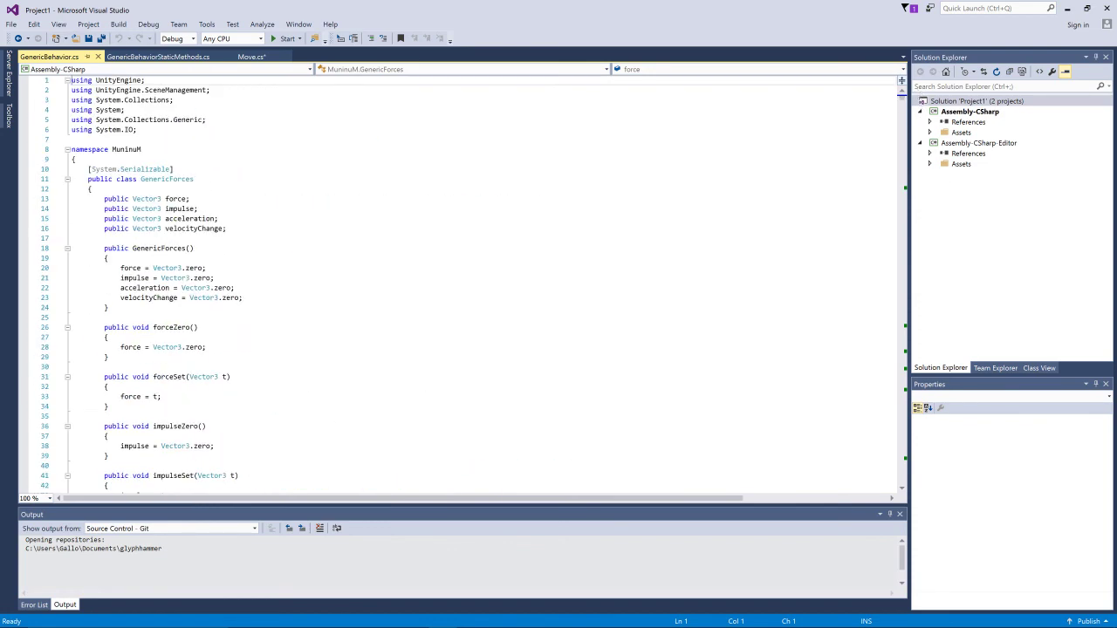
# Review Cube (1)'s components and MyAwesomeGamecube's Generic Behavior events in Unity, and switch back to the lecture in Chrome.
pyautogui.moveTo(436, 626)
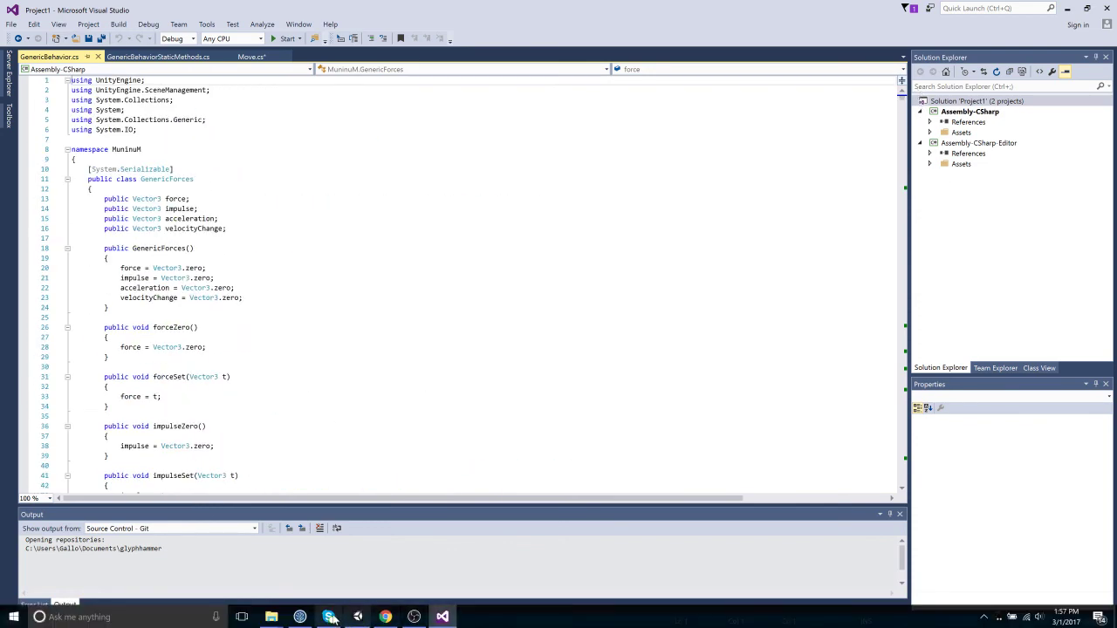
pyautogui.click(358, 617)
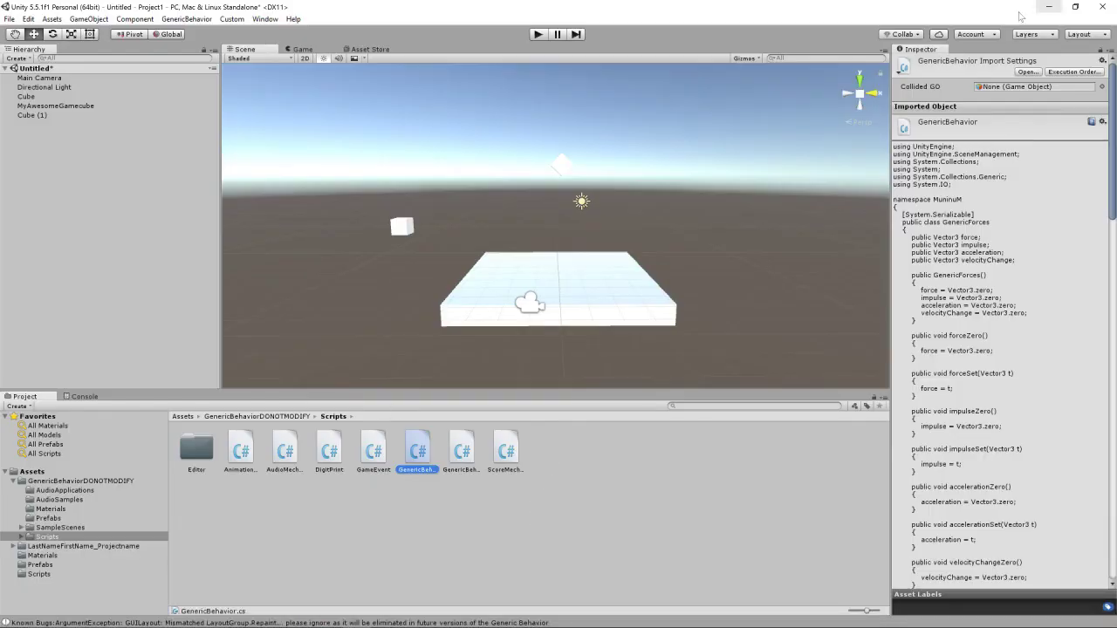
pyautogui.click(37, 116)
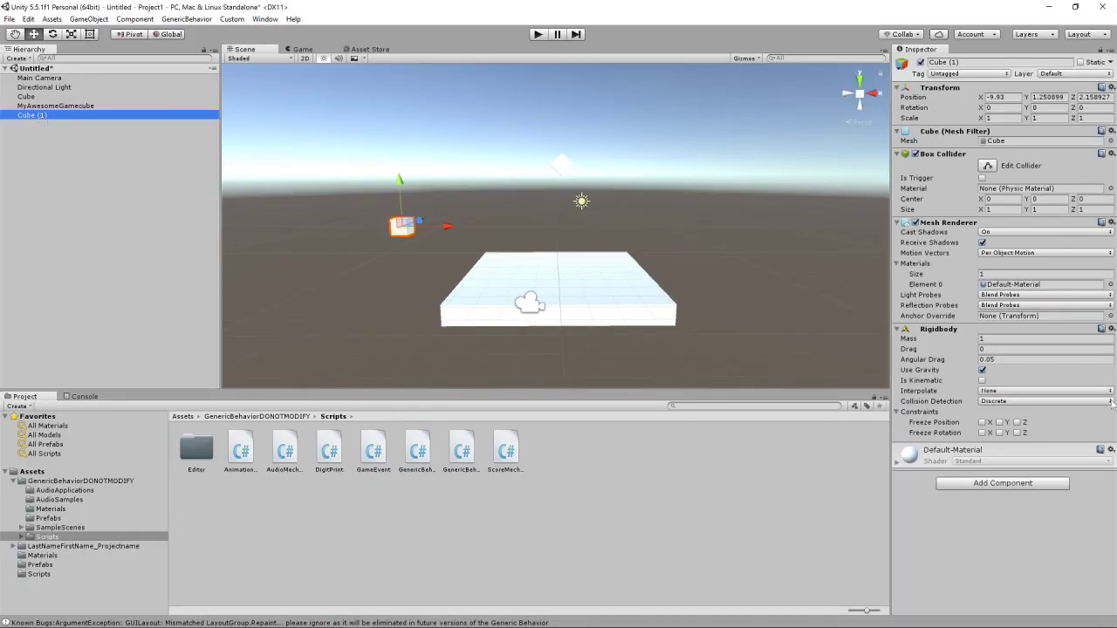
pyautogui.click(90, 106)
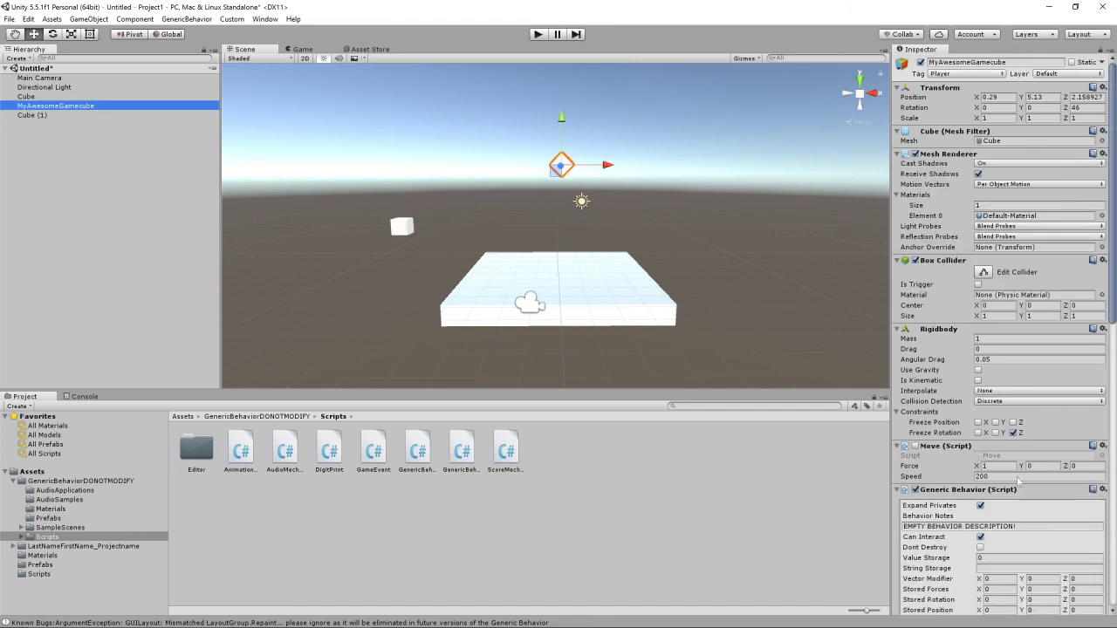
pyautogui.scroll(-10, 1065, 559)
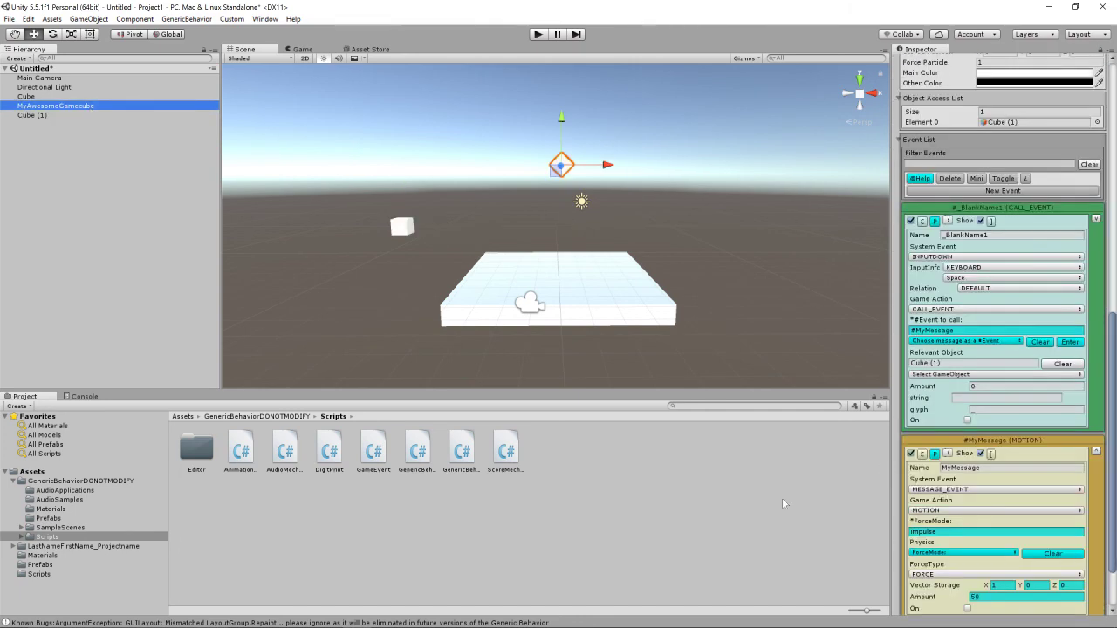
pyautogui.click(385, 617)
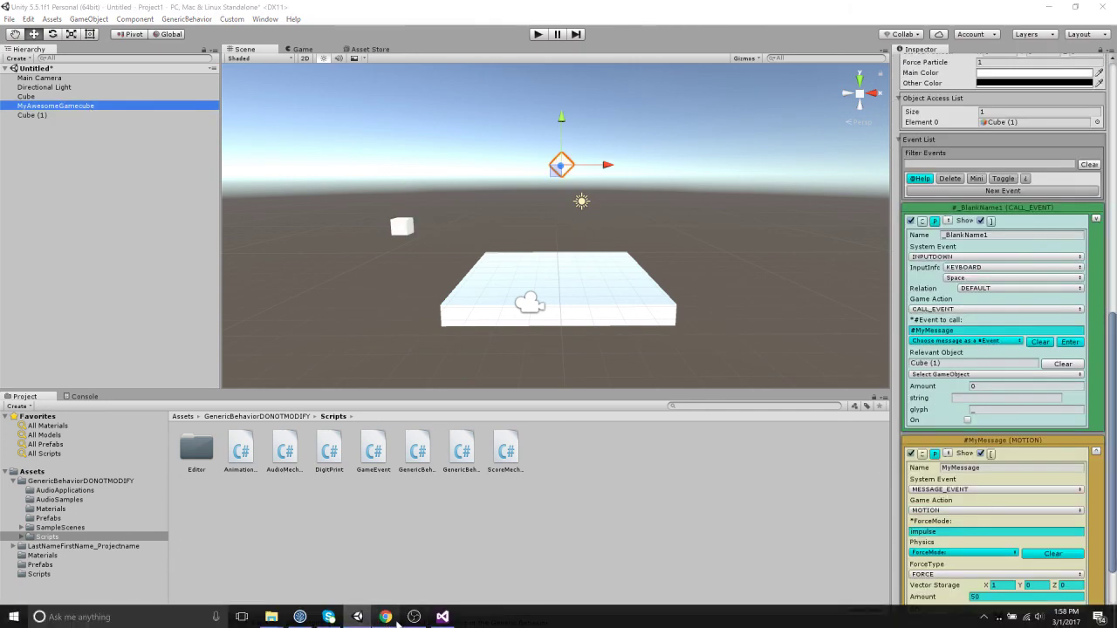